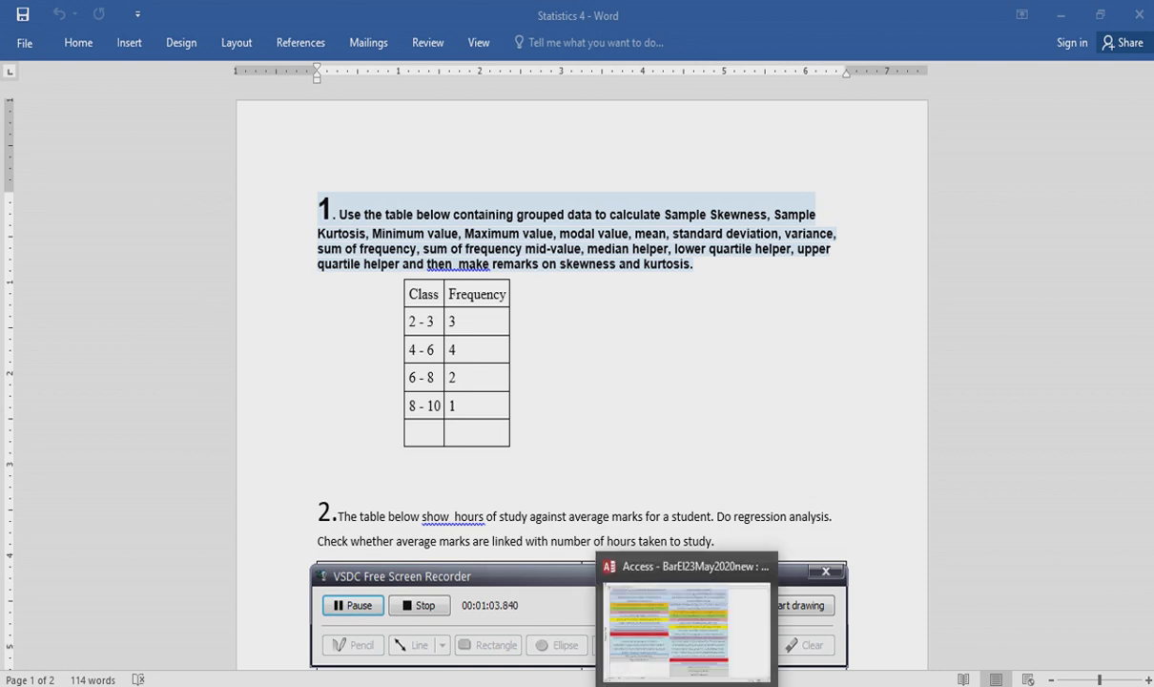
Switch to the BarEI23May2020new database in Access and open MathsFrequencyTableDataEntryForm from the Statistics form
{"action": "left_click", "coordinate": [687, 686]}
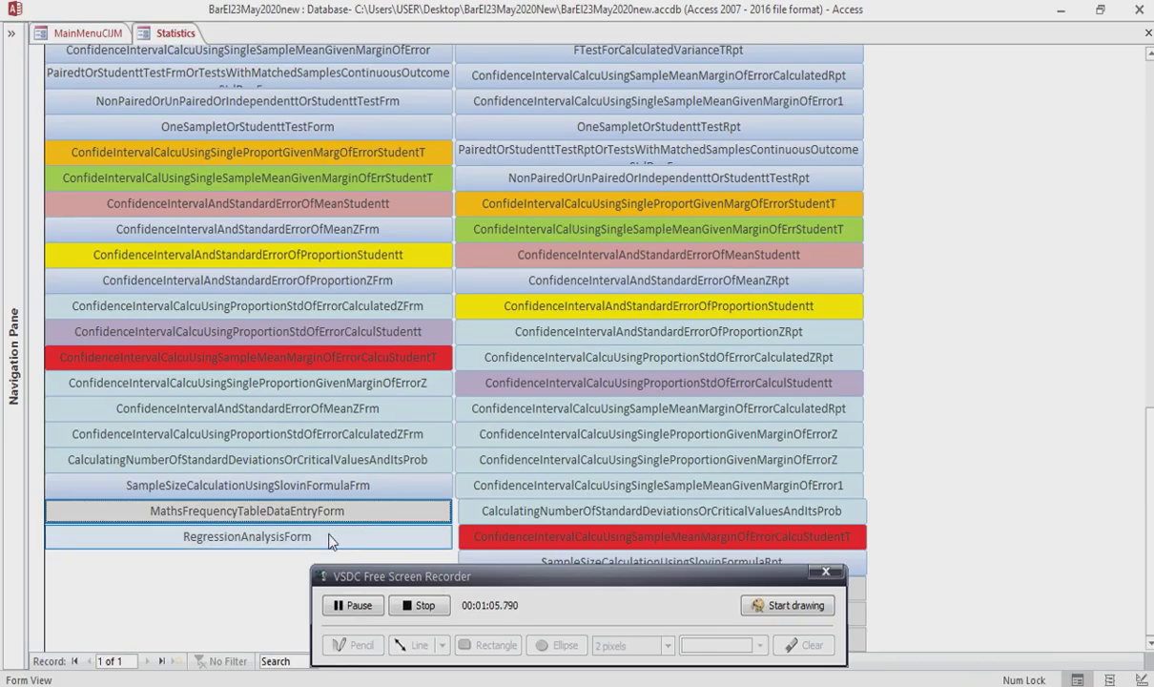
{"action": "left_click", "coordinate": [313, 513]}
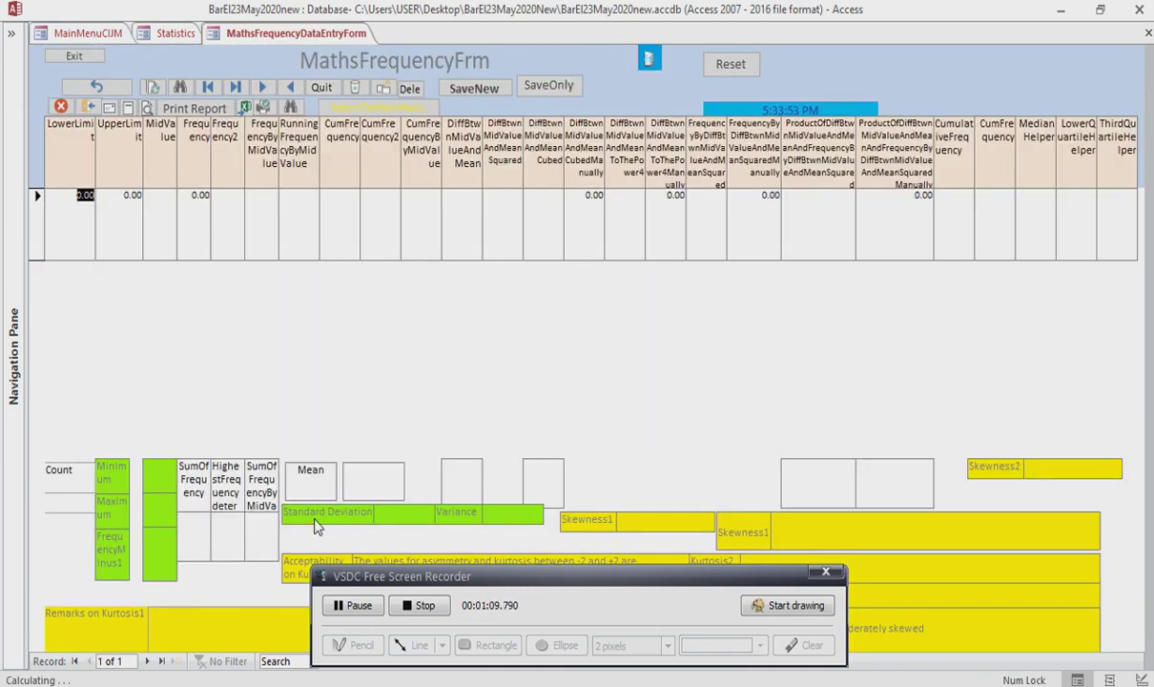
Enter the first class in the frequency form with lower limit 2, upper limit 3 and frequency 3
{"action": "left_click", "coordinate": [116, 225]}
{"action": "double_click", "coordinate": [80, 197]}
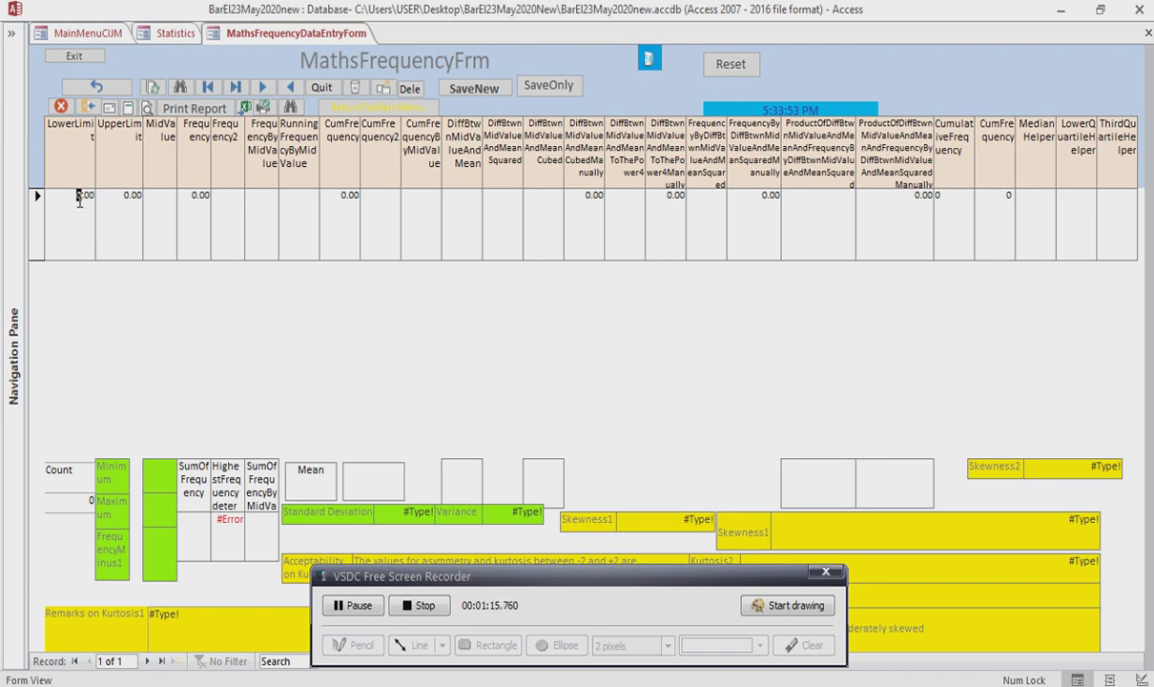
{"action": "type", "text": "2"}
{"action": "left_click", "coordinate": [110, 197]}
{"action": "type", "text": "3"}
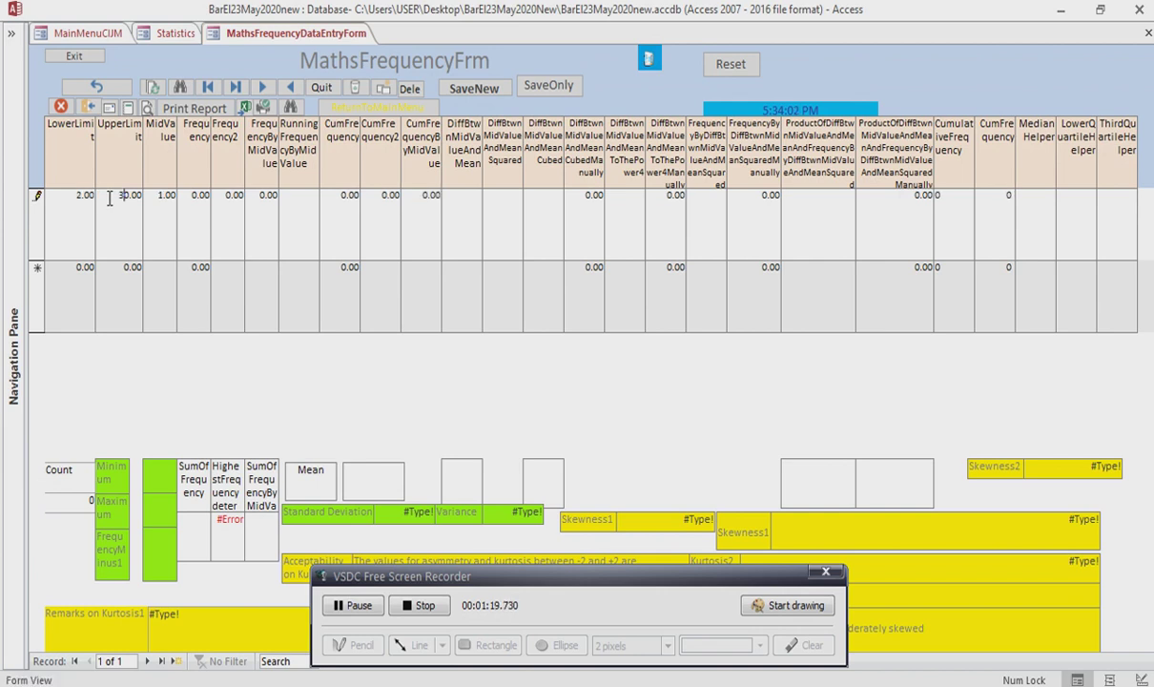
{"action": "key", "text": "Delete"}
{"action": "left_click", "coordinate": [188, 196]}
{"action": "type", "text": "7"}
{"action": "key", "text": "Delete"}
Add the second class record with lower limit 4, upper limit 6 and frequency 4
{"action": "left_click", "coordinate": [79, 267]}
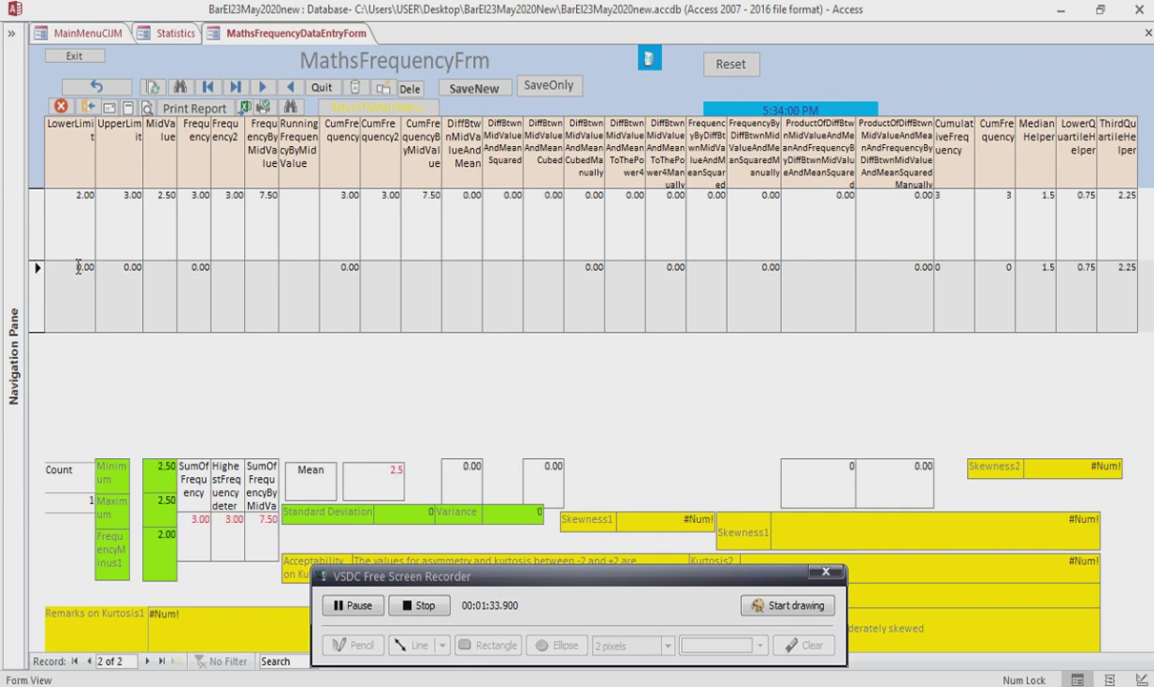
{"action": "type", "text": "4"}
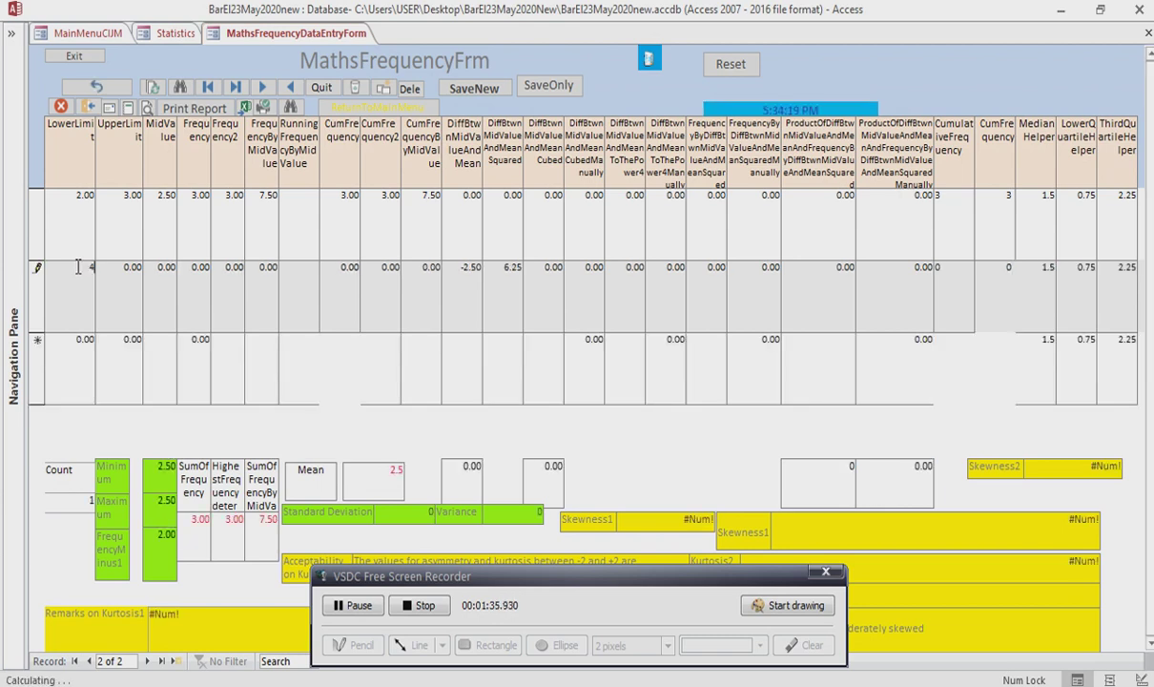
{"action": "left_click", "coordinate": [122, 267]}
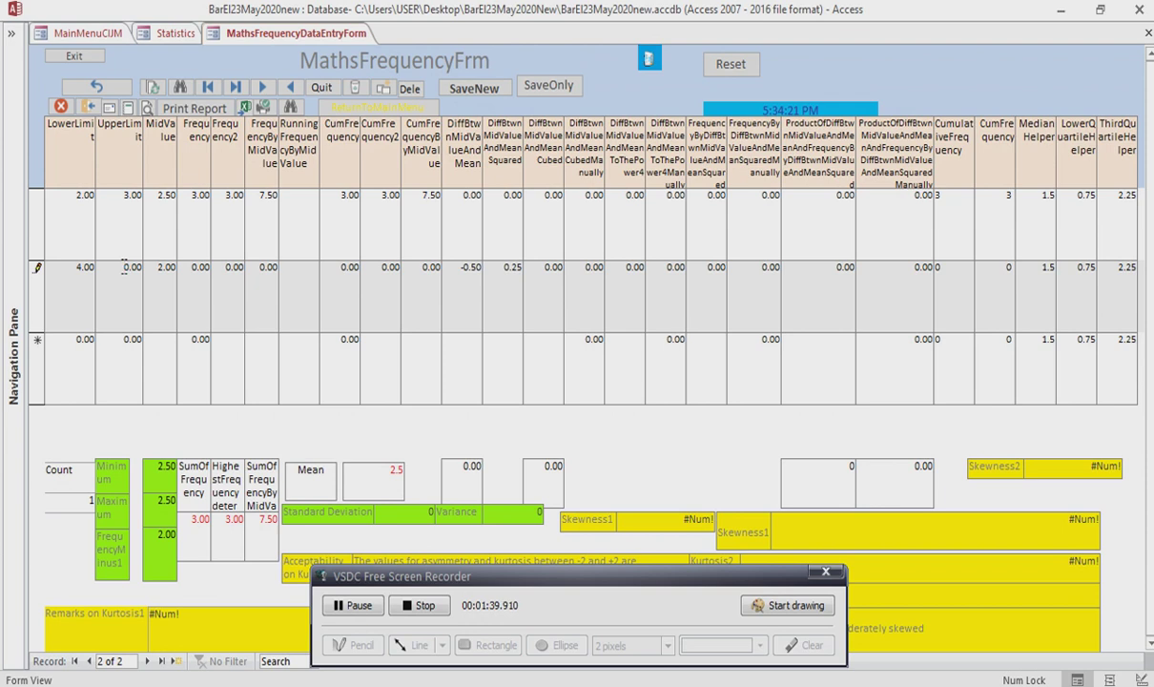
{"action": "type", "text": "6"}
{"action": "key", "text": "Tab"}
Add the third class record with lower limit 6, upper limit 8 and frequency 2
{"action": "left_click", "coordinate": [77, 346]}
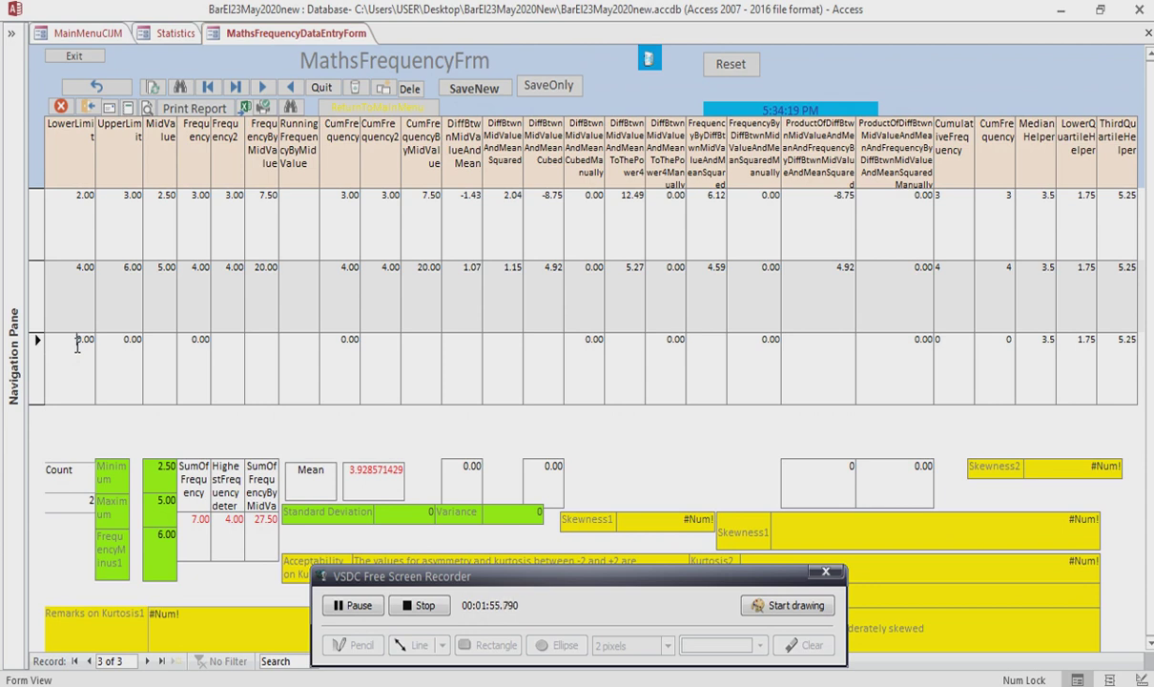
{"action": "type", "text": "6"}
{"action": "key", "text": "Tab"}
{"action": "type", "text": "8"}
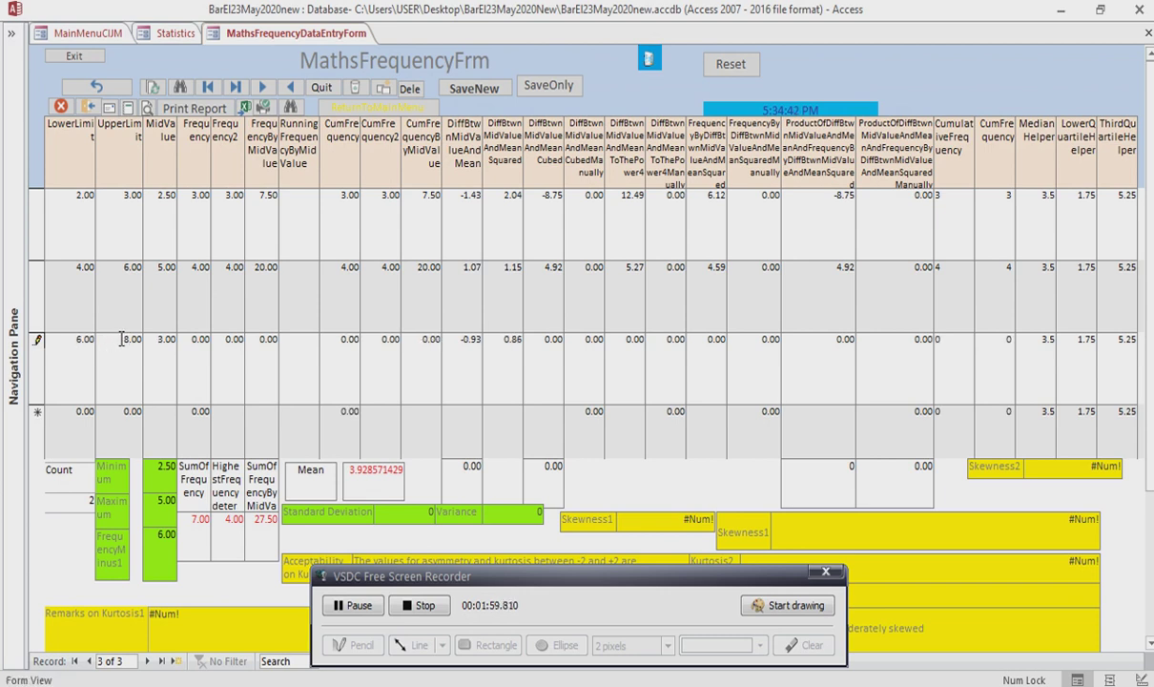
{"action": "left_click", "coordinate": [193, 339]}
{"action": "type", "text": "2"}
Add the fourth class record with lower limit 8, upper limit 10 and frequency 1
{"action": "left_click", "coordinate": [66, 420]}
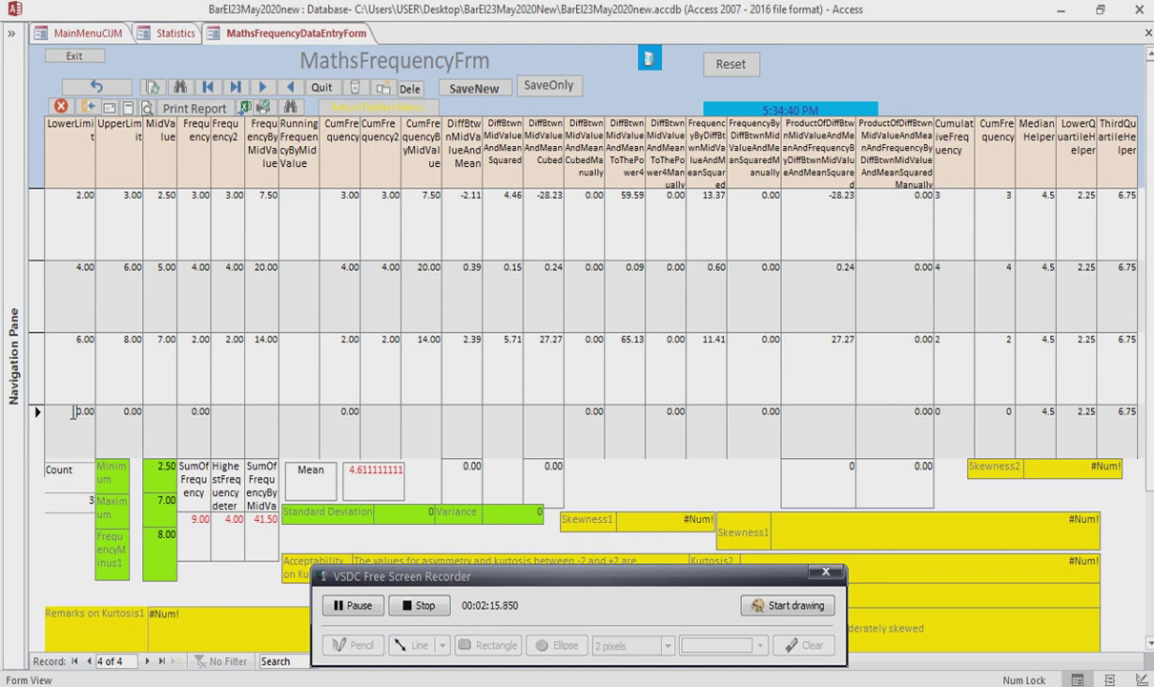
{"action": "type", "text": "8"}
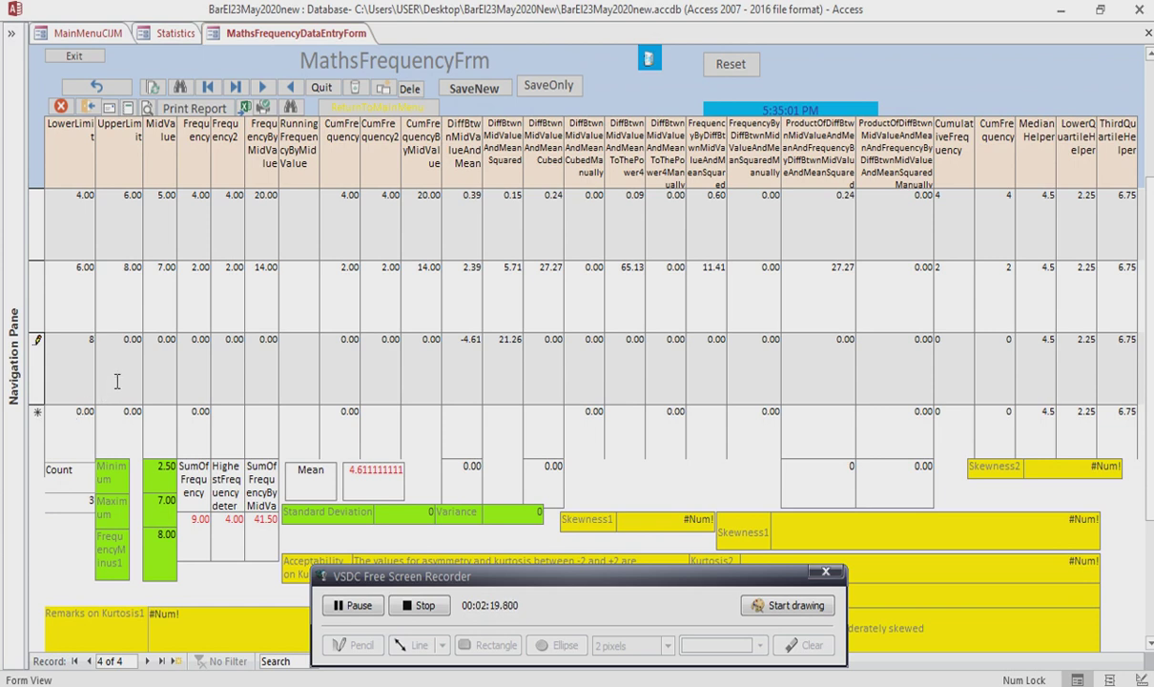
{"action": "left_click", "coordinate": [121, 348]}
{"action": "left_click", "coordinate": [194, 341]}
{"action": "left_click", "coordinate": [291, 304]}
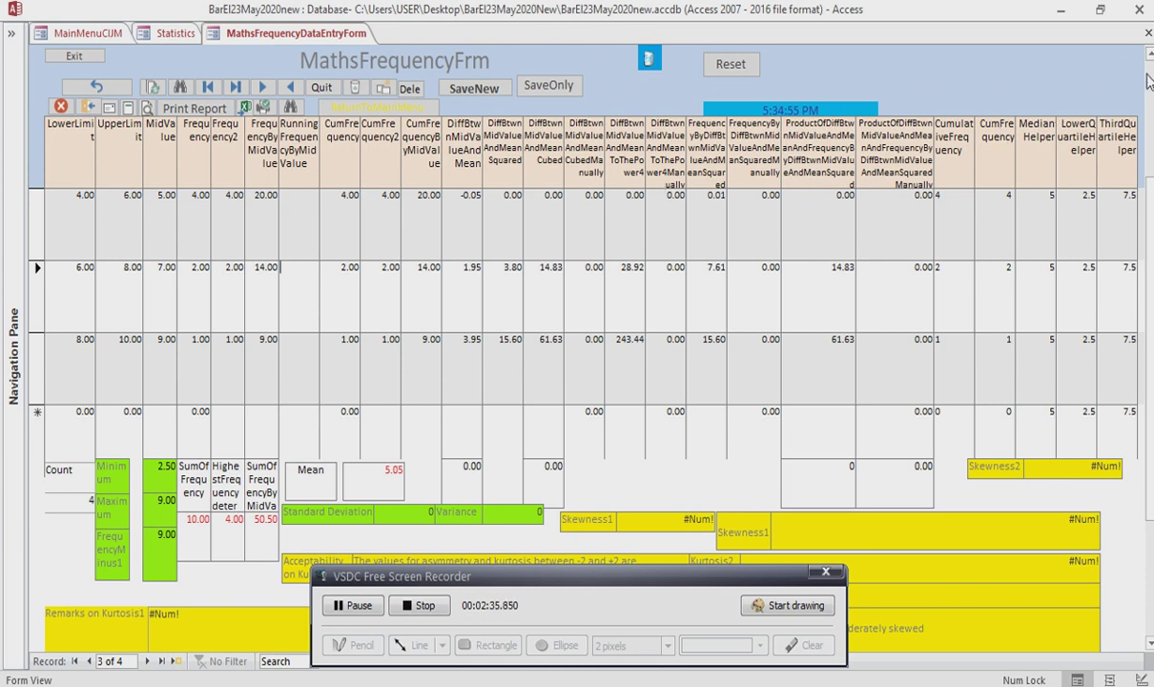
Copy the 2–3 class's DiffBtwnMidValueAndMeanCubed value into its DiffBtwnMidValueAndMeanCubedManually field
{"action": "scroll", "coordinate": [1151, 80], "scroll_direction": "up", "scroll_amount": 1}
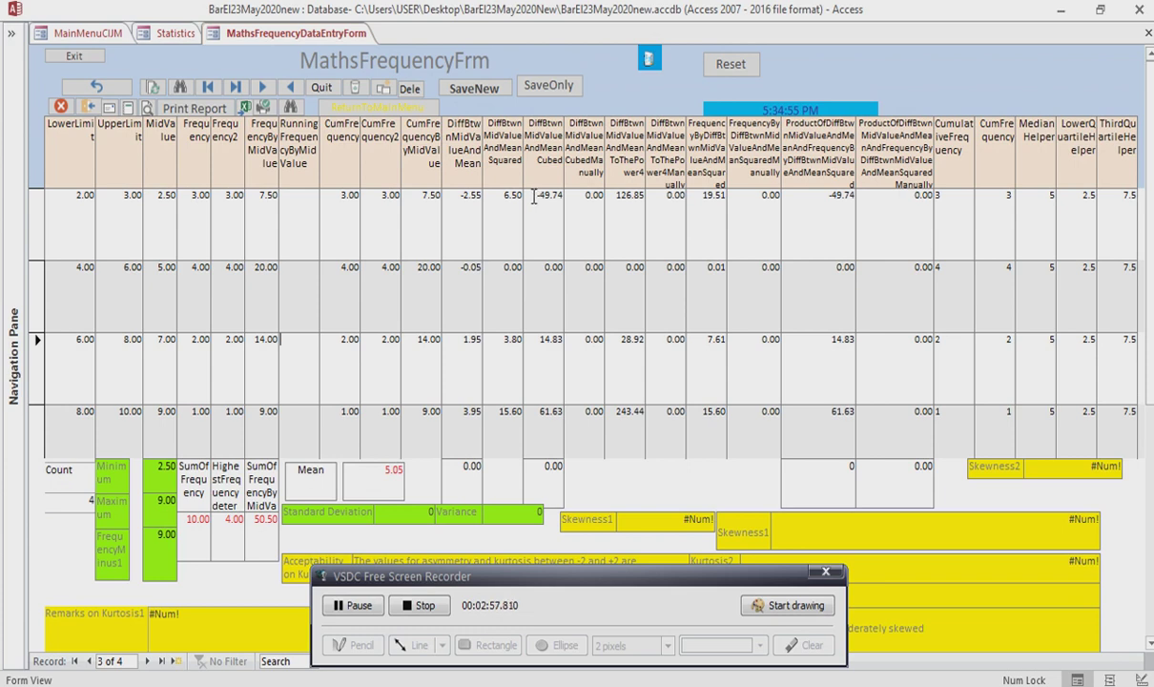
{"action": "left_click", "coordinate": [532, 196]}
{"action": "left_click_drag", "start_coordinate": [532, 196], "coordinate": [565, 229]}
{"action": "key", "text": "ctrl+c"}
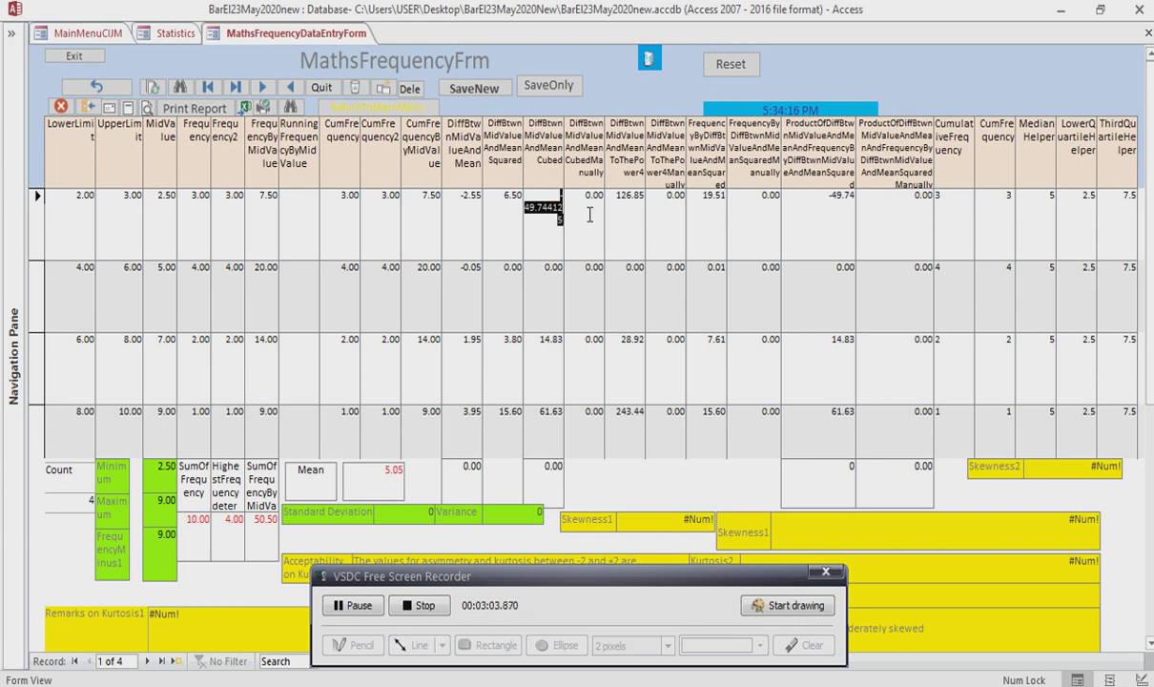
{"action": "left_click", "coordinate": [581, 195]}
{"action": "double_click", "coordinate": [581, 196]}
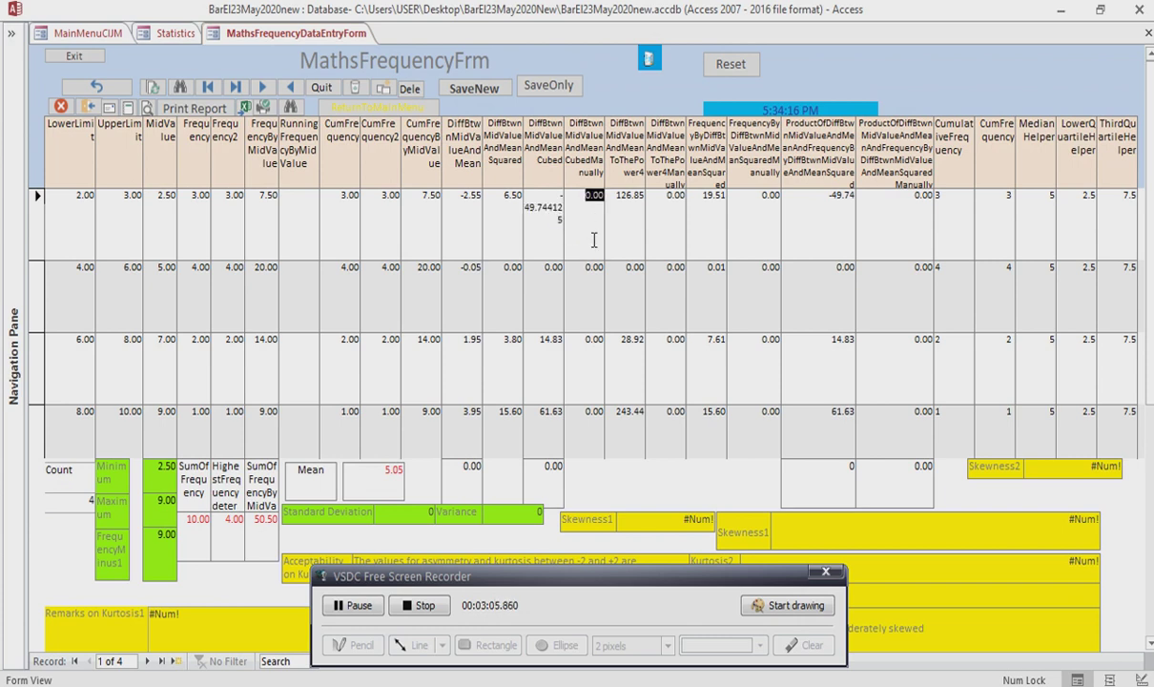
{"action": "key", "text": "ctrl+v"}
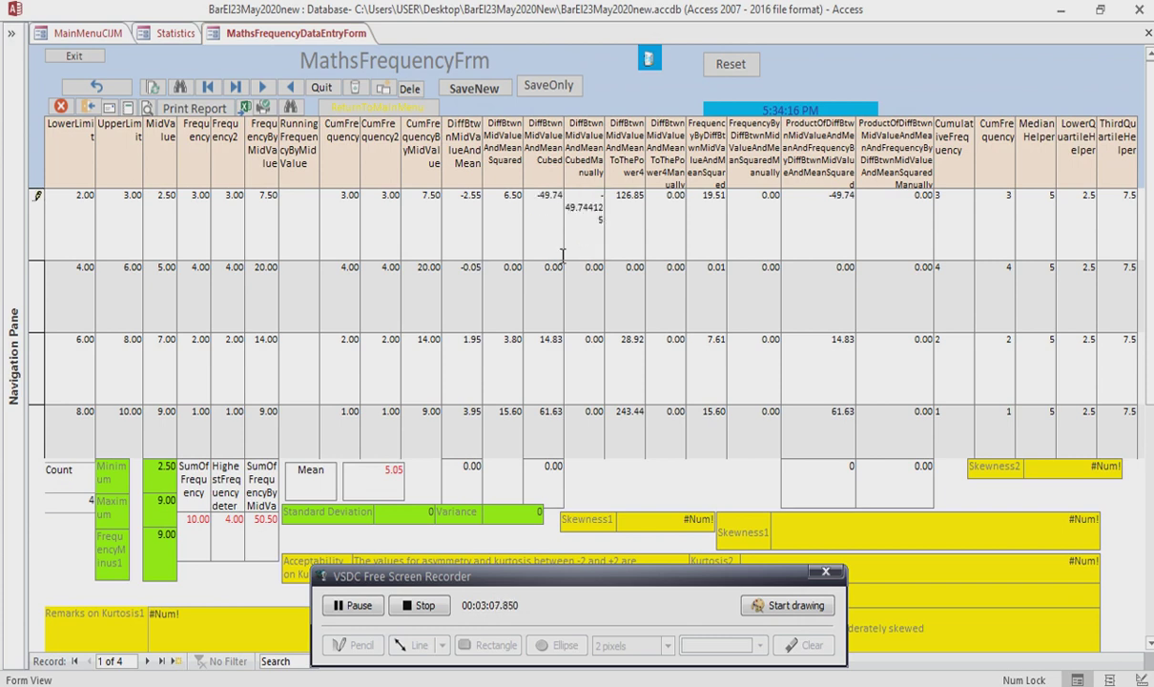
Copy the 4–6 class's full DiffBtwnMidValueAndMeanCubed value into its DiffBtwnMidValueAndMeanCubedManually field
{"action": "left_click", "coordinate": [537, 270]}
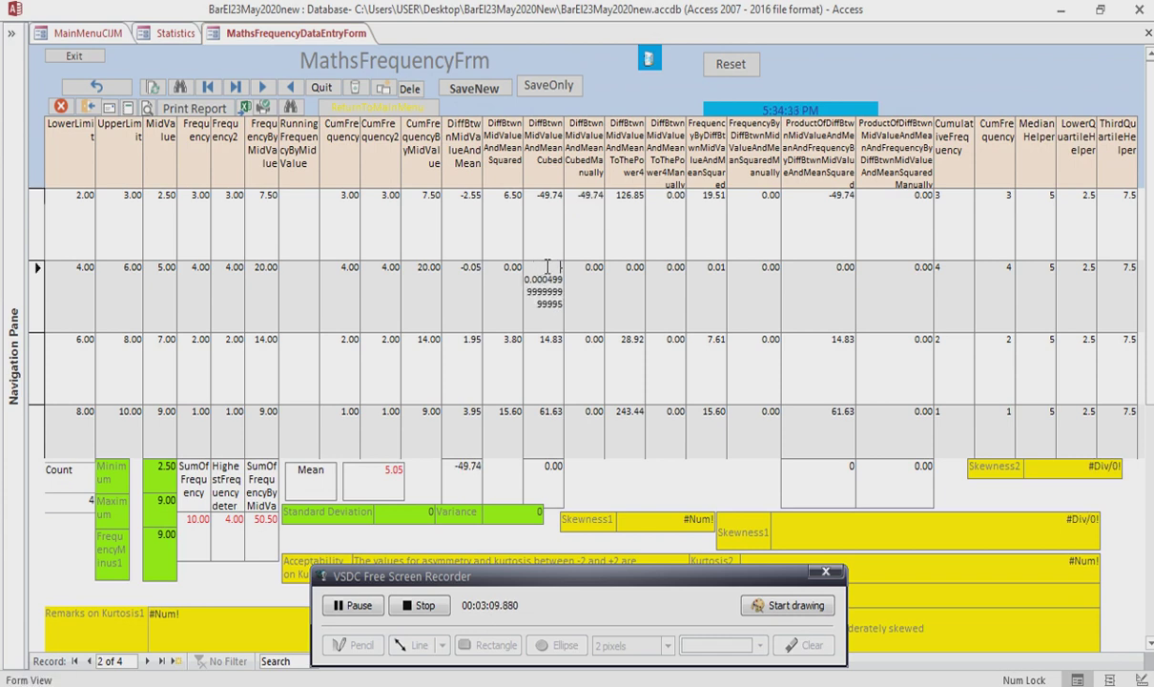
{"action": "left_click_drag", "start_coordinate": [548, 265], "coordinate": [555, 318]}
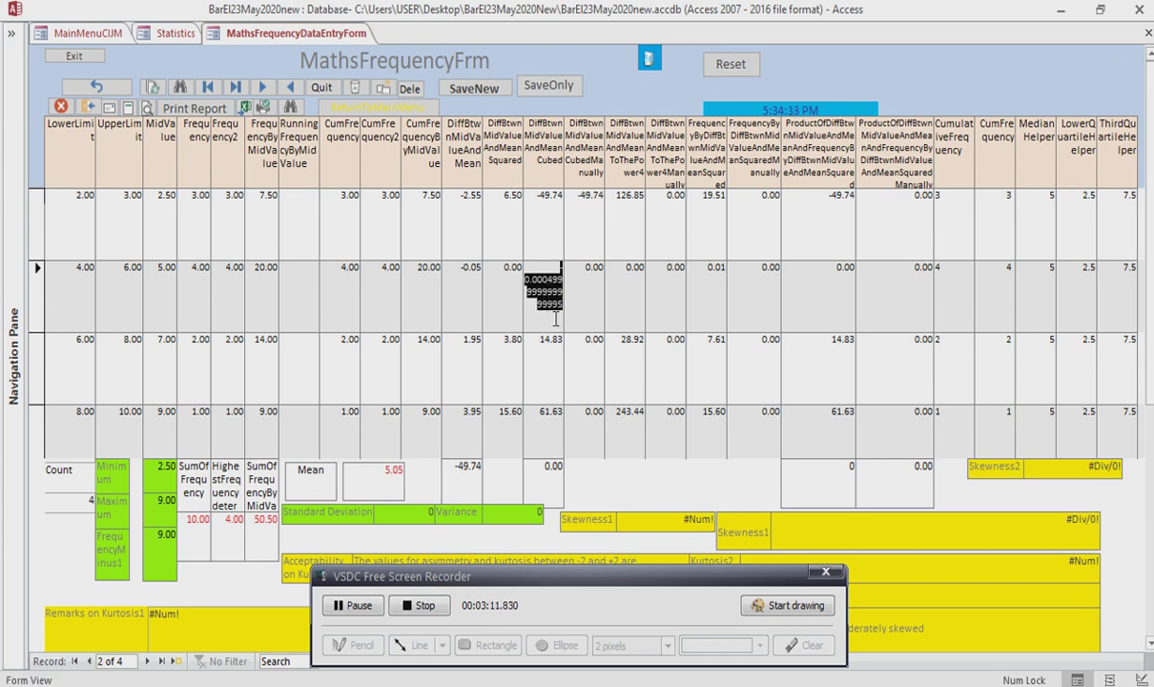
{"action": "left_click", "coordinate": [584, 267]}
{"action": "double_click", "coordinate": [584, 267]}
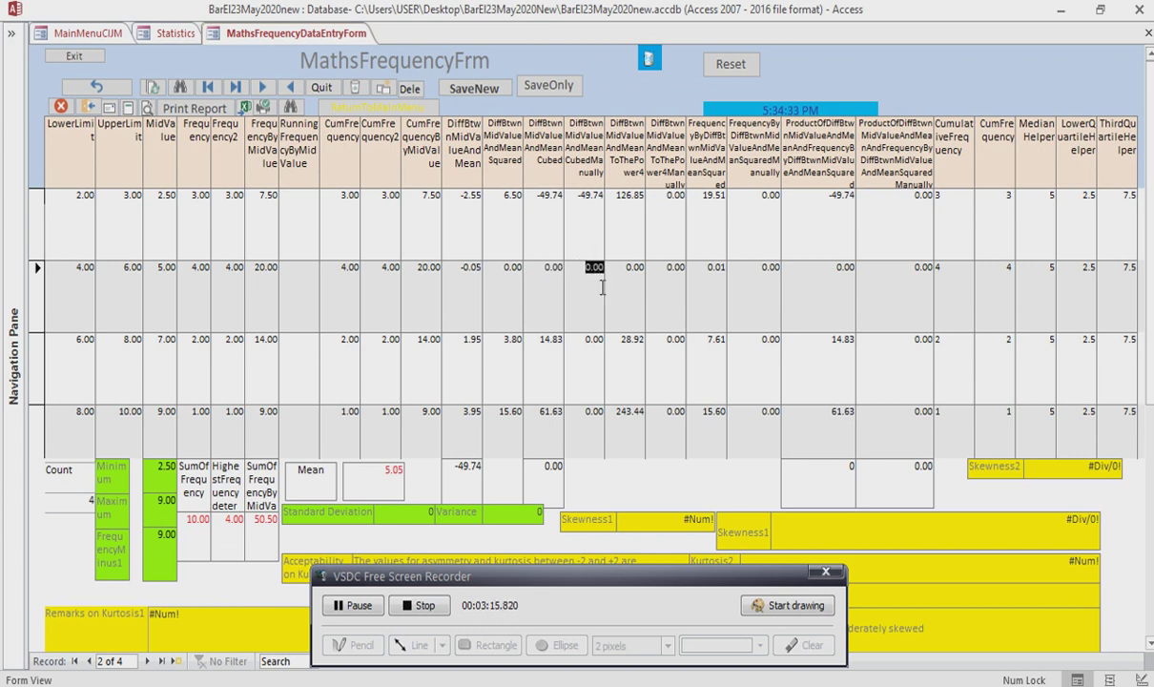
{"action": "type", "text": "-0.00049999999999999995"}
Copy the 6–8 class's DiffBtwnMidValueAndMeanCubed value into its DiffBtwnMidValueAndMeanCubedManually field
{"action": "left_click", "coordinate": [523, 339]}
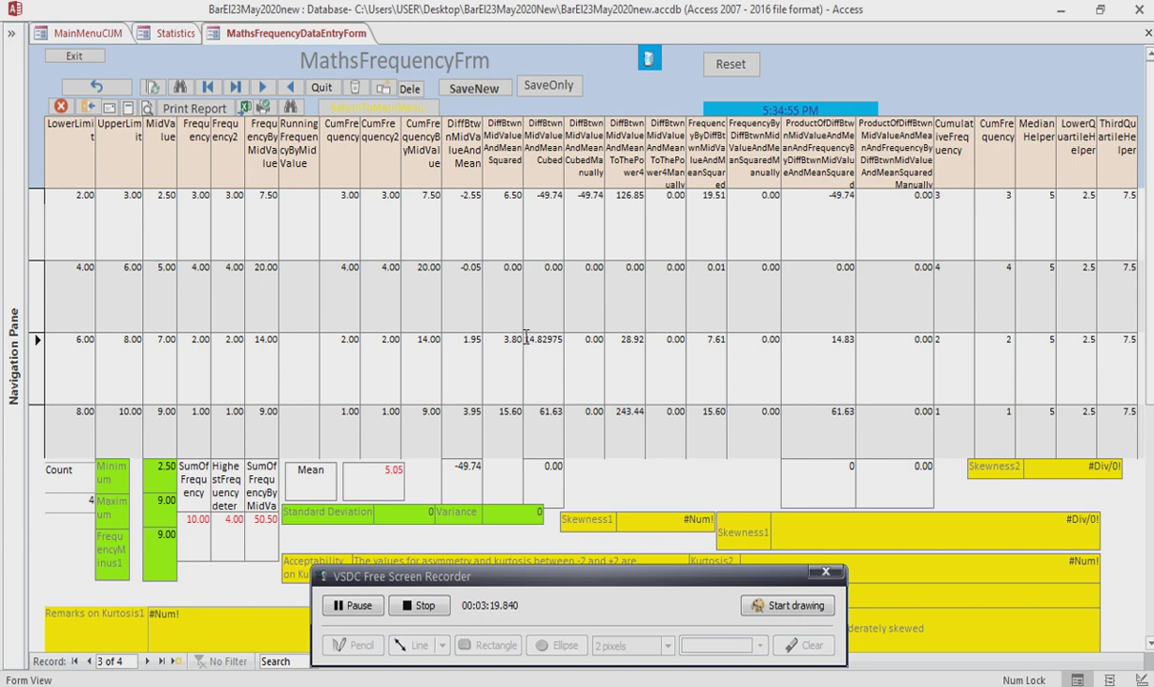
{"action": "left_click_drag", "start_coordinate": [526, 339], "coordinate": [561, 341]}
{"action": "key", "text": "ctrl+c"}
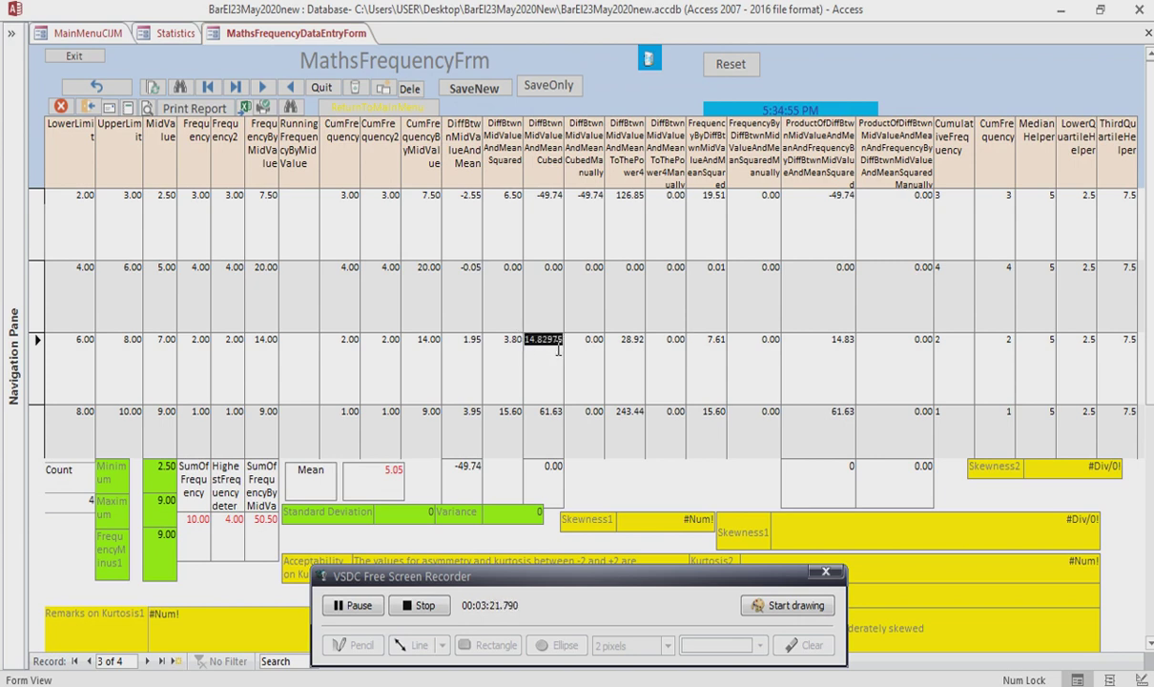
{"action": "left_click_drag", "start_coordinate": [585, 340], "coordinate": [605, 340]}
{"action": "key", "text": "ctrl+v"}
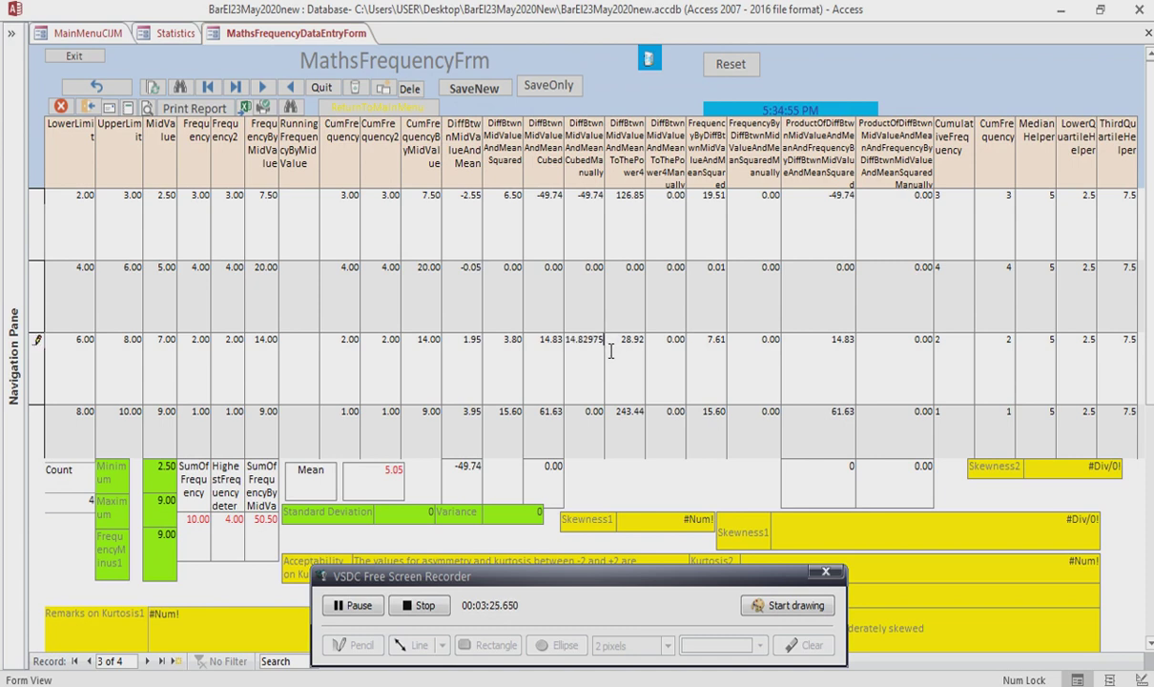
Copy the 8–10 class's full DiffBtwnMidValueAndMeanCubed value into its DiffBtwnMidValueAndMeanCubedManually field
{"action": "left_click_drag", "start_coordinate": [532, 412], "coordinate": [525, 412]}
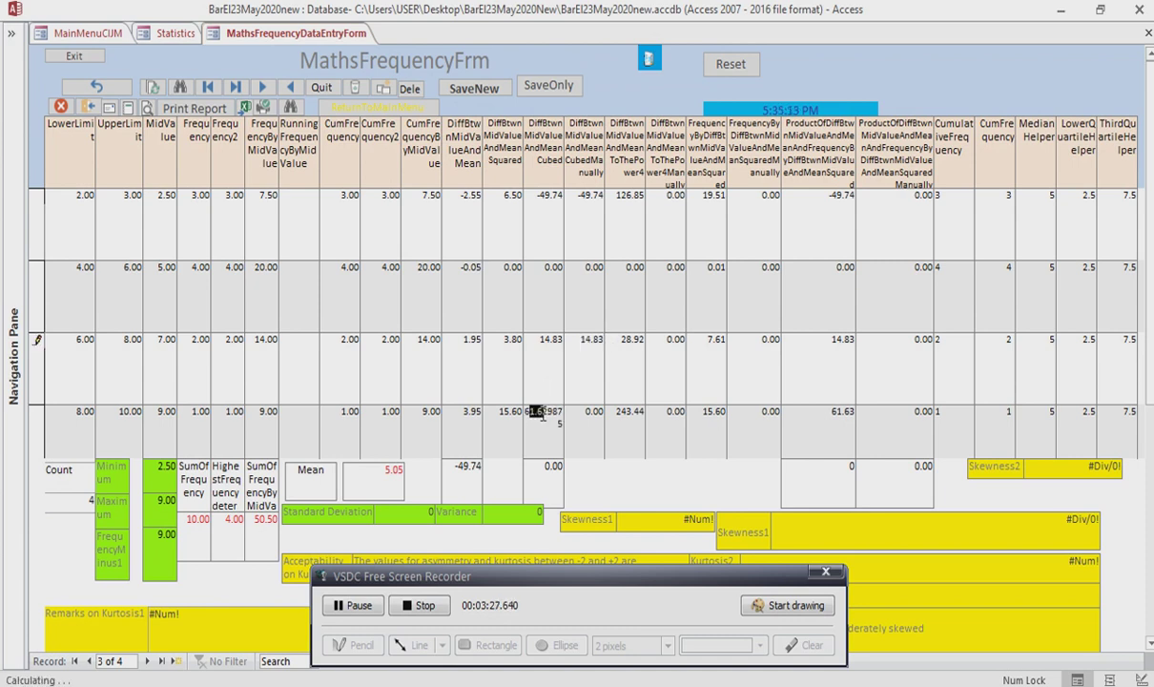
{"action": "left_click", "coordinate": [521, 411]}
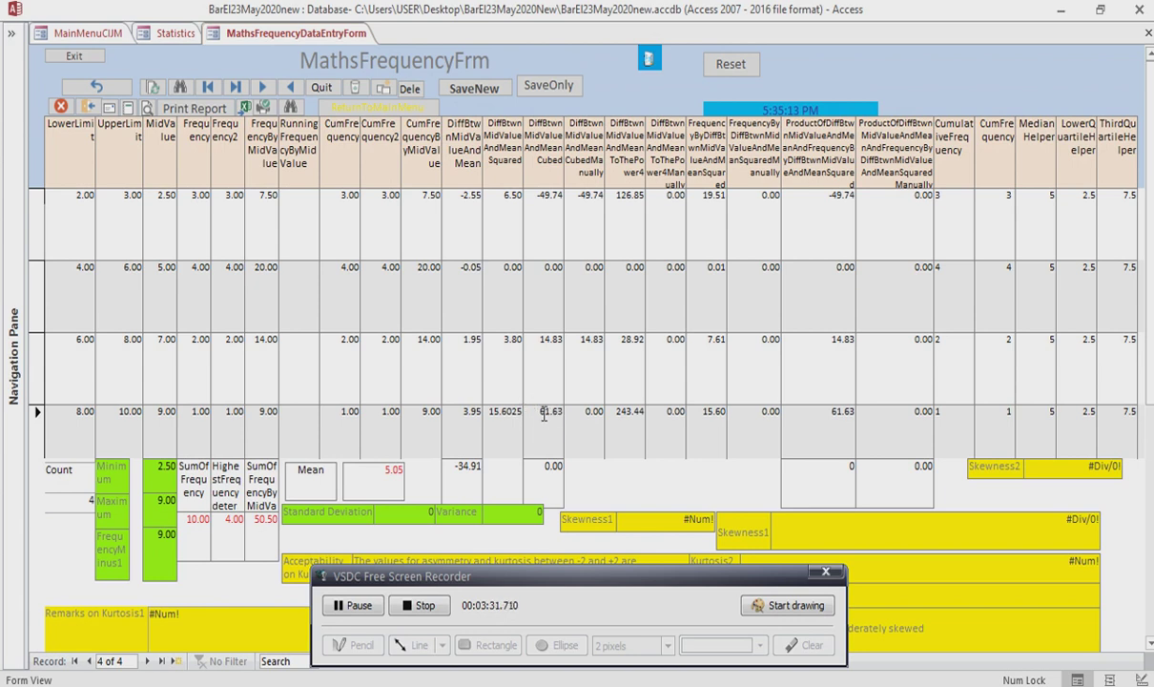
{"action": "double_click", "coordinate": [553, 413]}
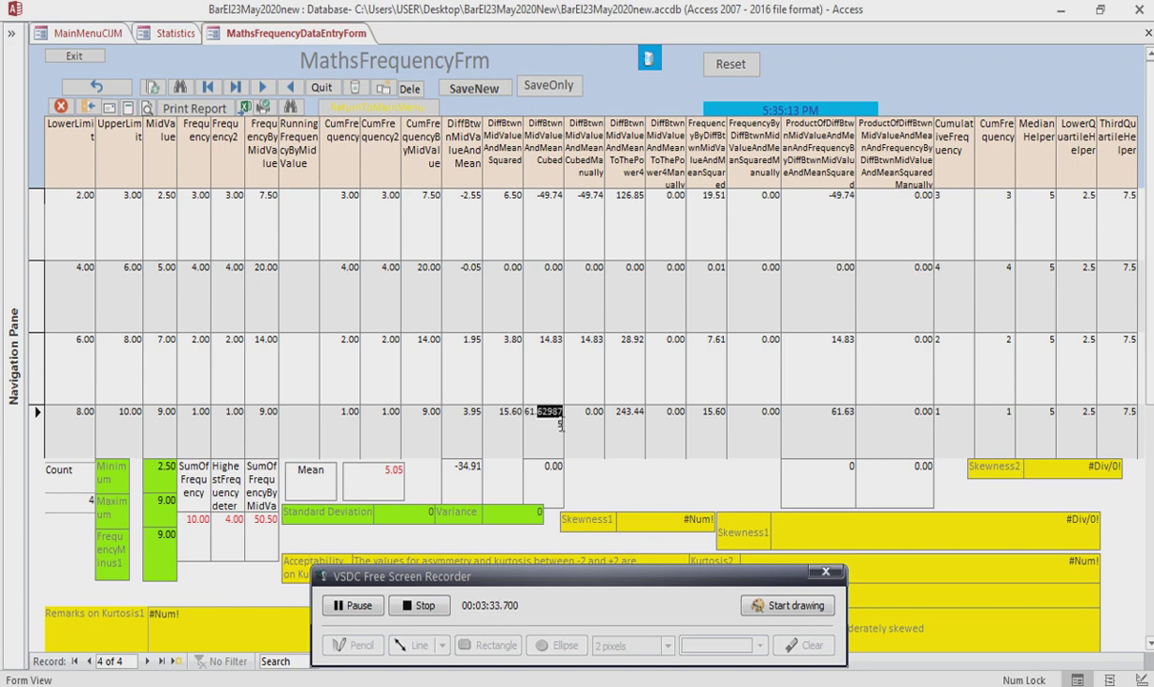
{"action": "left_click_drag", "start_coordinate": [564, 426], "coordinate": [507, 388]}
{"action": "key", "text": "ctrl+c"}
{"action": "scroll", "coordinate": [508, 388], "scroll_direction": "down", "scroll_amount": 1}
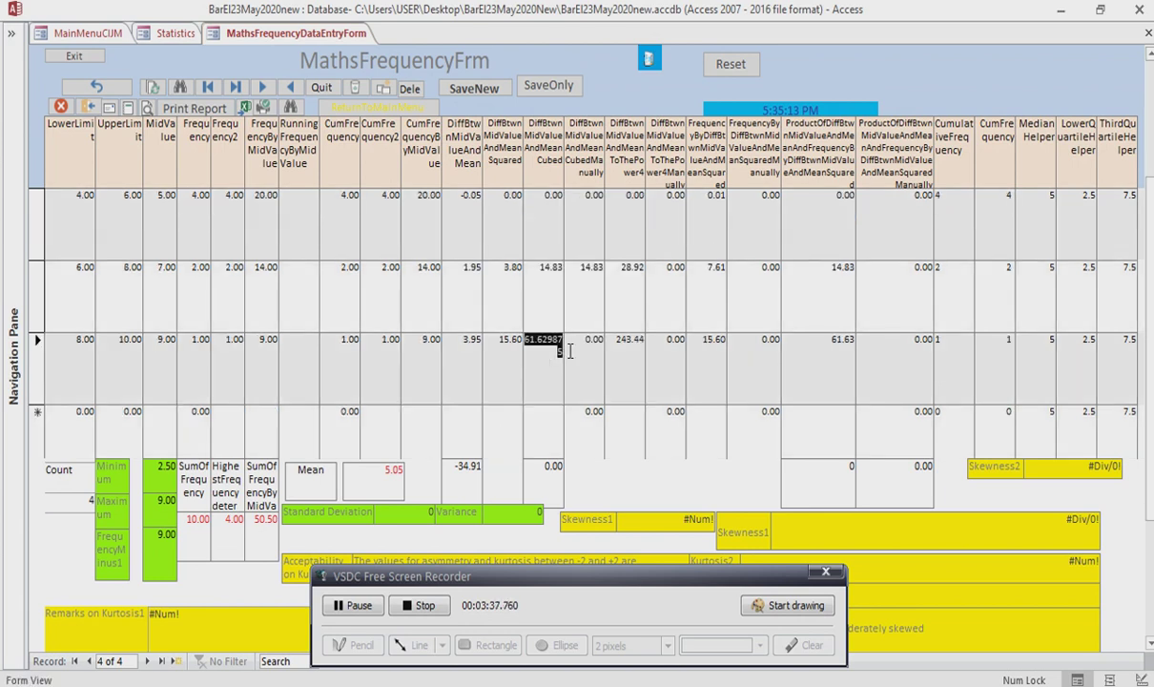
{"action": "left_click_drag", "start_coordinate": [586, 339], "coordinate": [598, 346]}
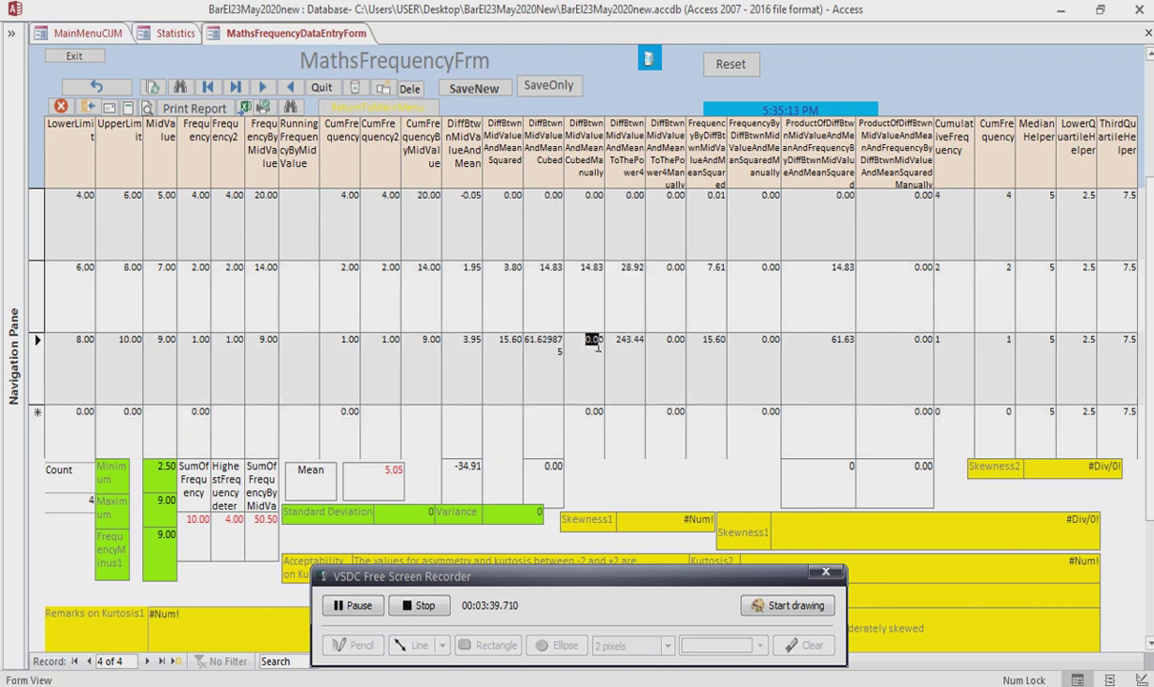
{"action": "key", "text": "ctrl+v"}
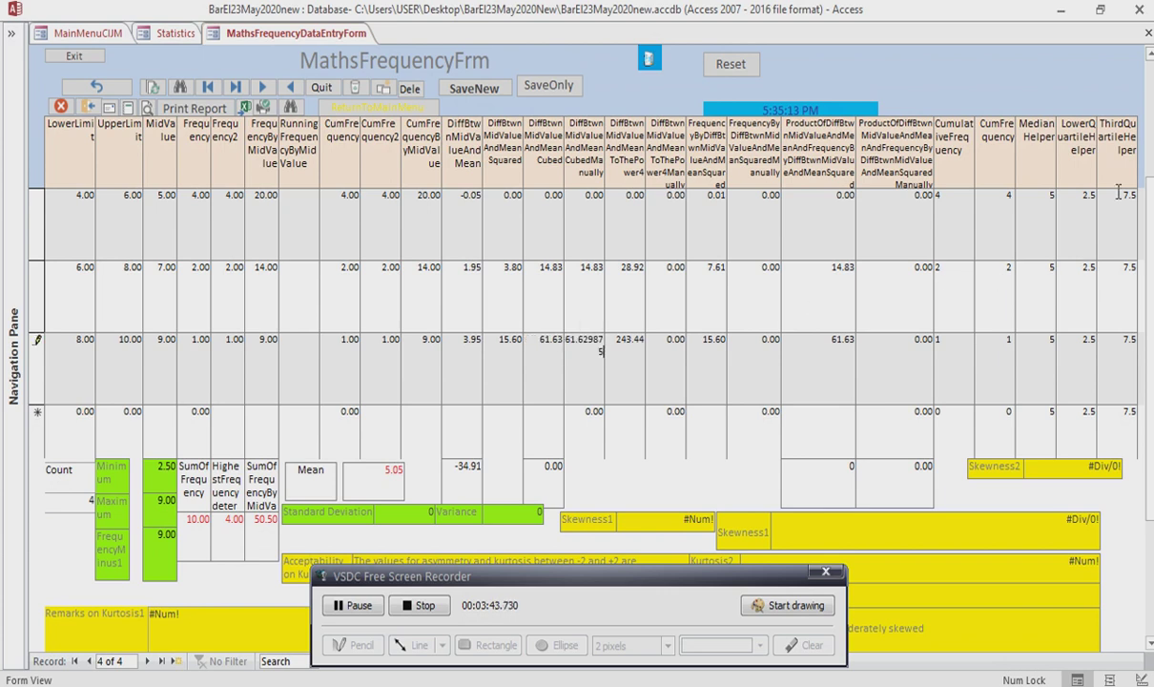
Copy the 2–3 class's DiffBtwnMidValueAndMeanToThePower4 value into its DiffBtwnMidValueAndMeanToThePower4Manually field
{"action": "scroll", "coordinate": [1152, 152], "scroll_direction": "up", "scroll_amount": 1}
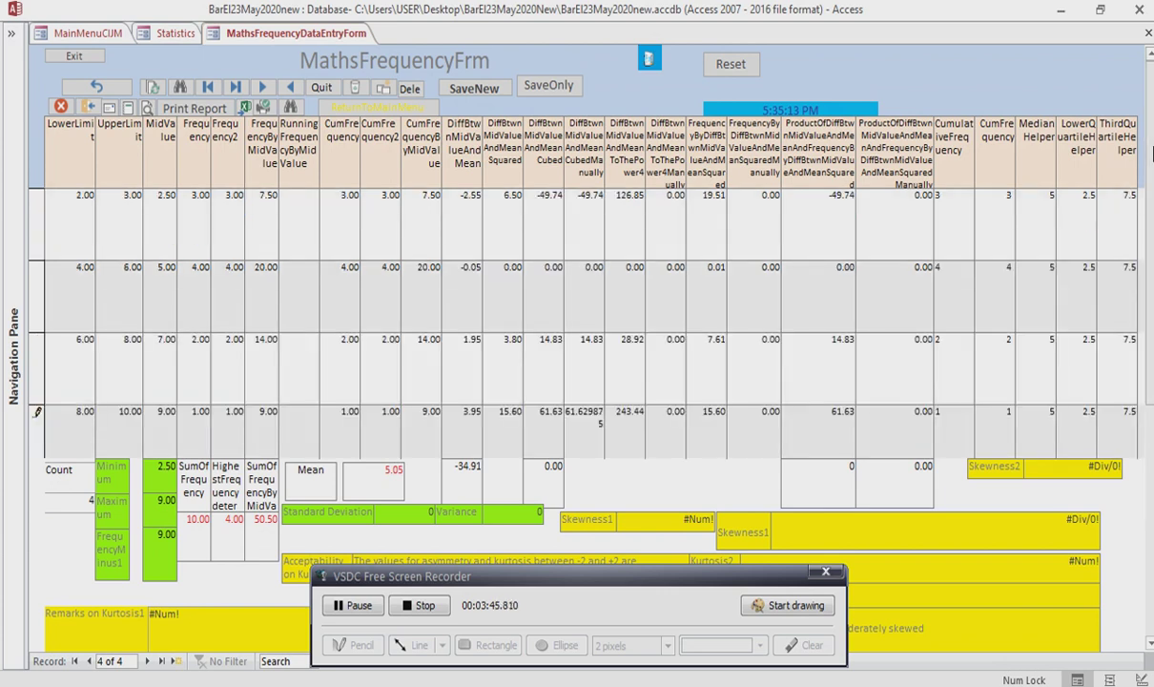
{"action": "left_click", "coordinate": [617, 194]}
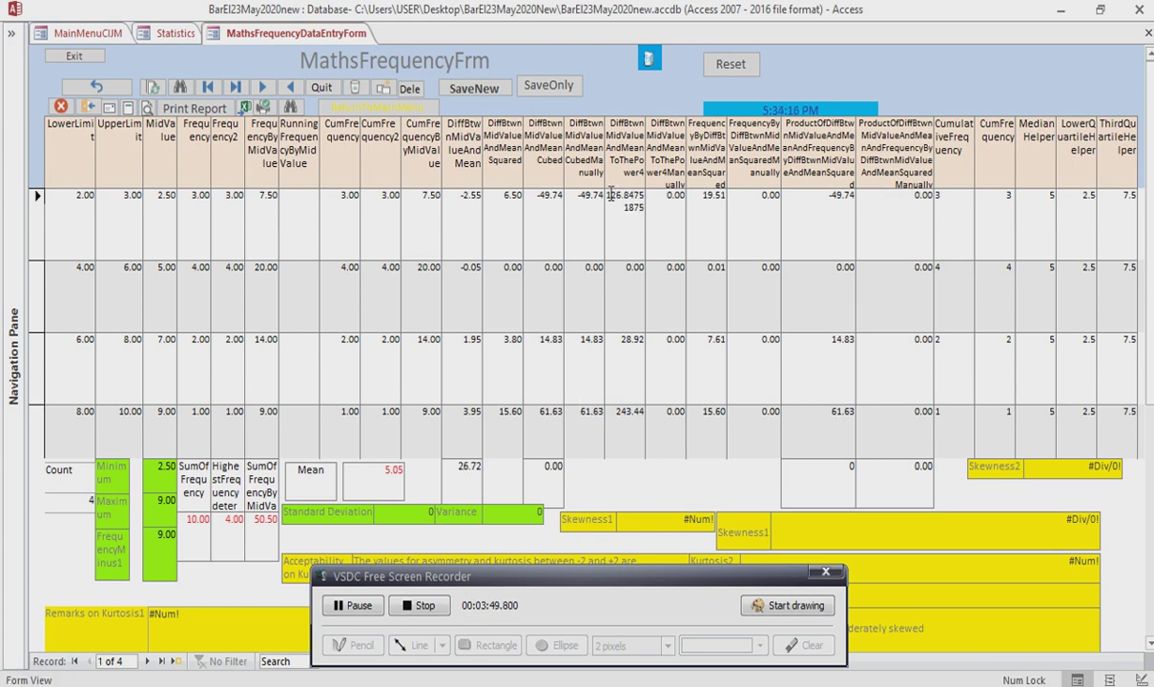
{"action": "left_click_drag", "start_coordinate": [607, 195], "coordinate": [662, 218]}
{"action": "key", "text": "ctrl+c"}
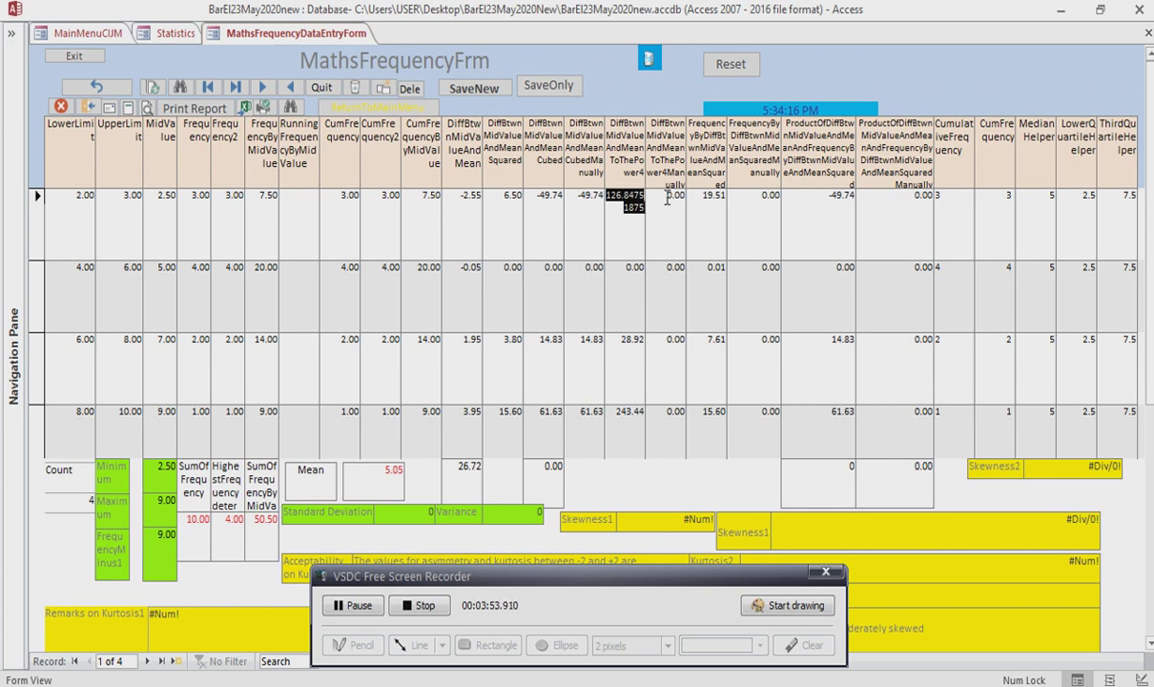
{"action": "left_click_drag", "start_coordinate": [665, 195], "coordinate": [689, 205]}
{"action": "key", "text": "ctrl+v"}
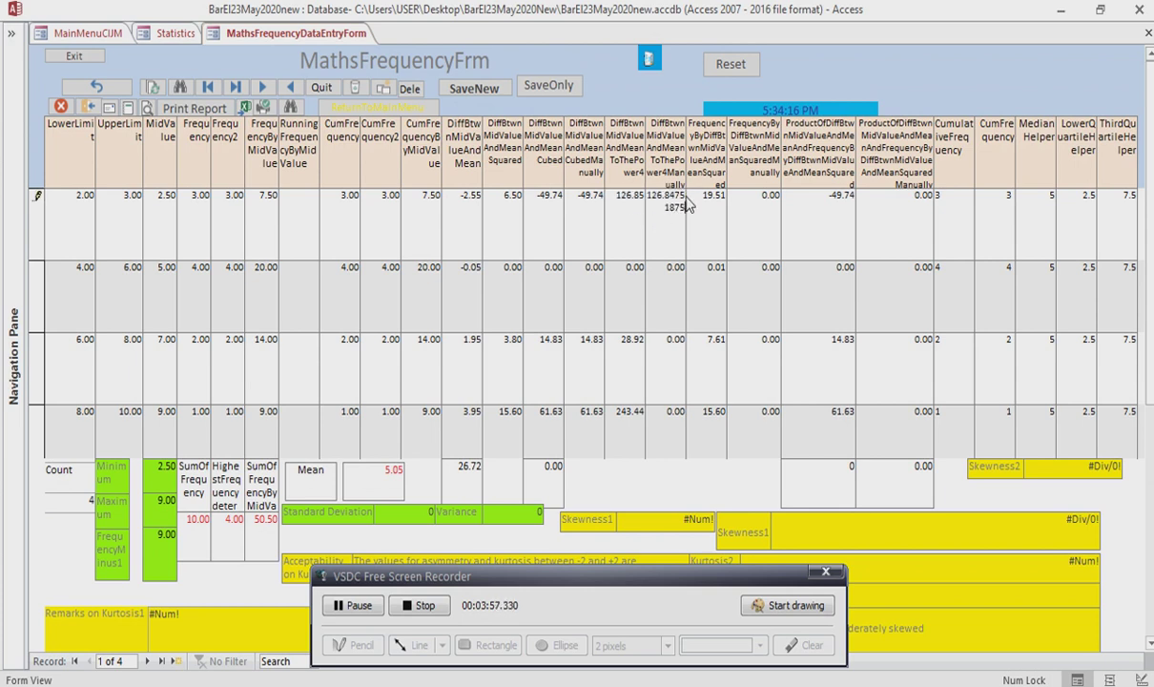
Copy the 4–6 class's full DiffBtwnMidValueAndMeanToThePower4 value into its DiffBtwnMidValueAndMeanToThePower4Manually field
{"action": "left_click", "coordinate": [612, 269]}
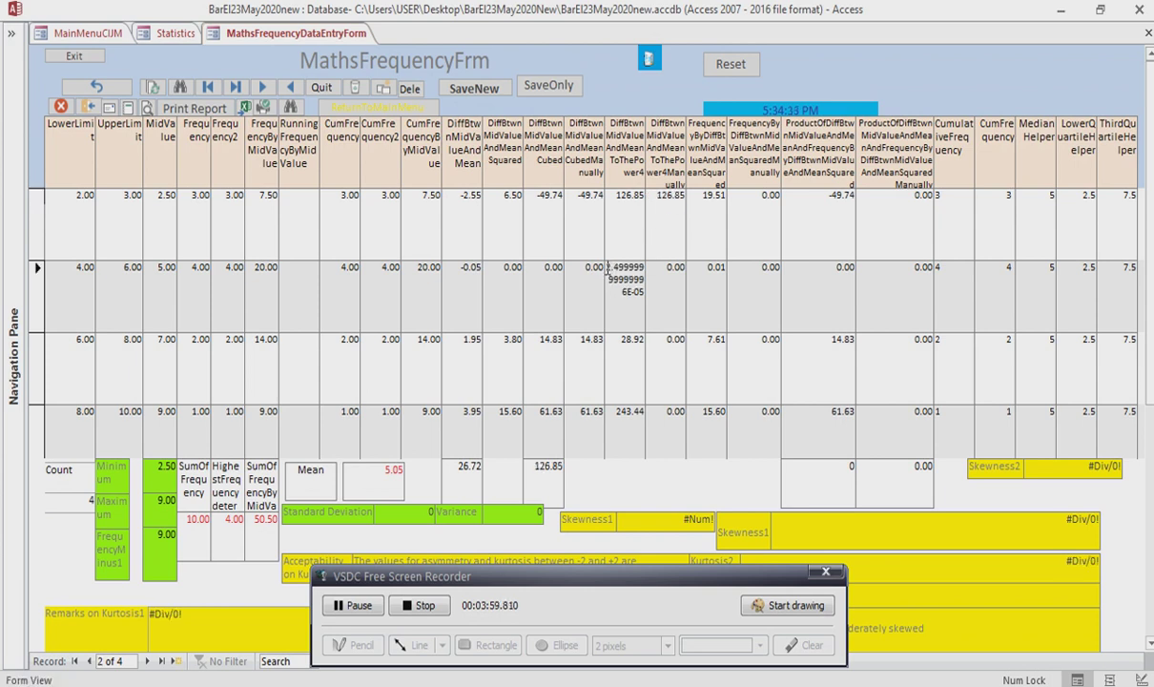
{"action": "left_click_drag", "start_coordinate": [608, 269], "coordinate": [644, 303]}
{"action": "key", "text": "ctrl+c"}
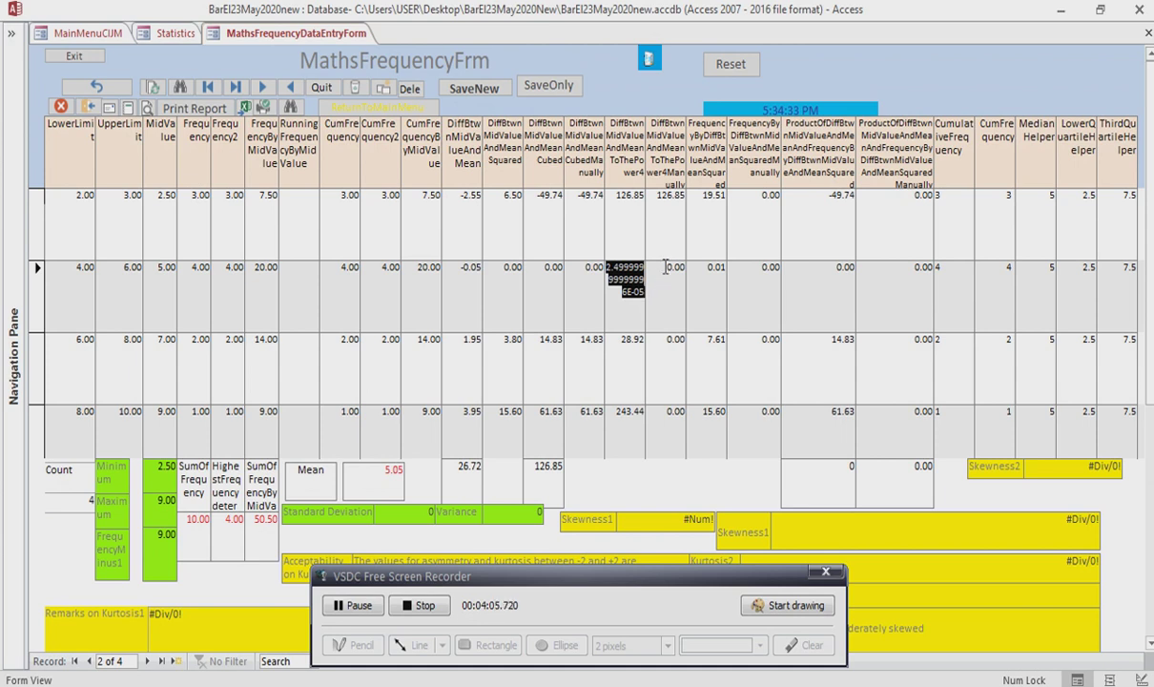
{"action": "left_click", "coordinate": [666, 267]}
{"action": "key", "text": "ctrl+v"}
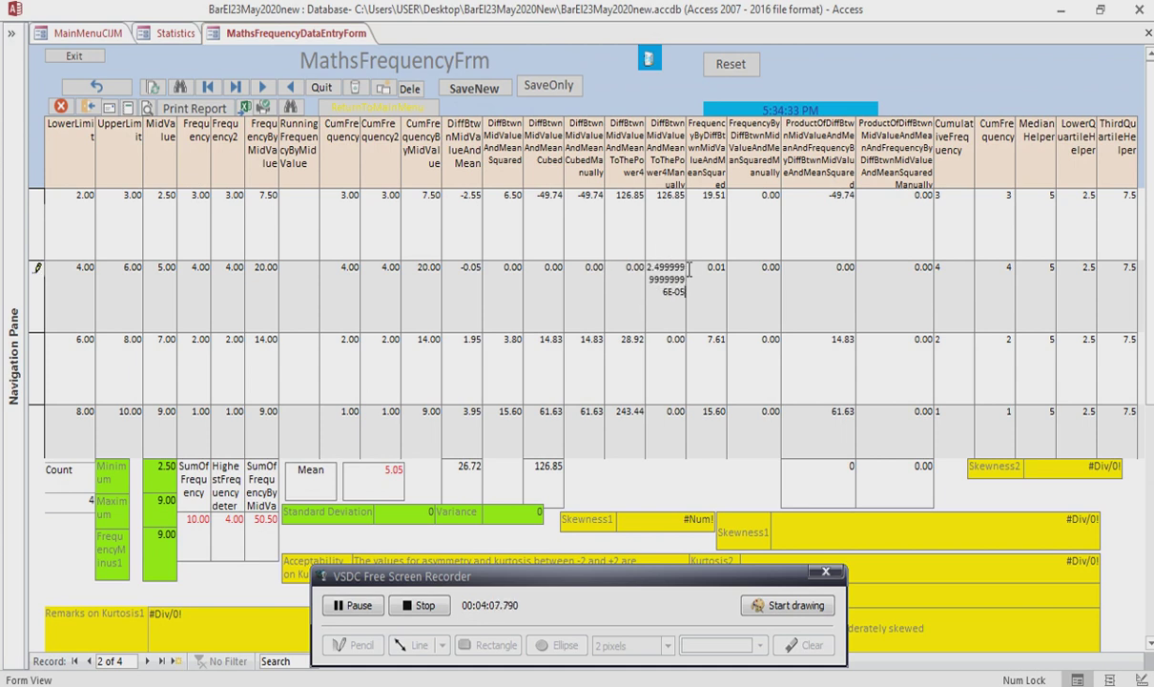
Copy the 6–8 class's full DiffBtwnMidValueAndMeanToThePower4 value, 28.9180125, into its DiffBtwnMidValueAndMeanToThePower4Manually field
{"action": "left_click", "coordinate": [616, 338]}
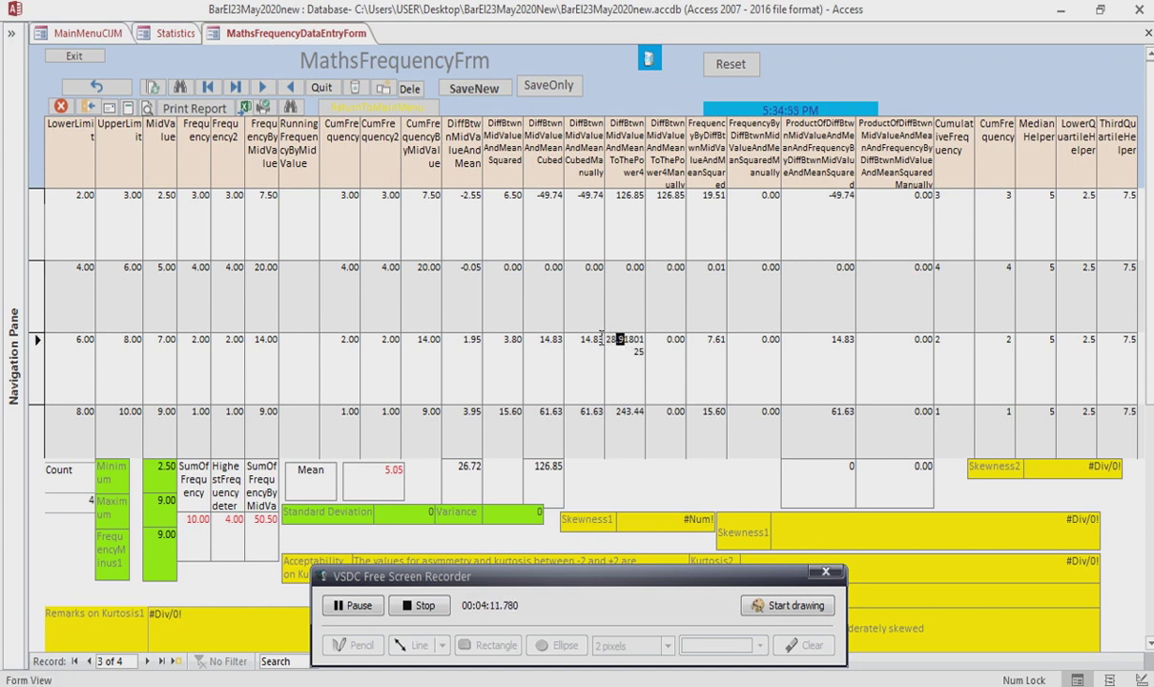
{"action": "left_click_drag", "start_coordinate": [608, 338], "coordinate": [643, 358]}
{"action": "key", "text": "ctrl+c"}
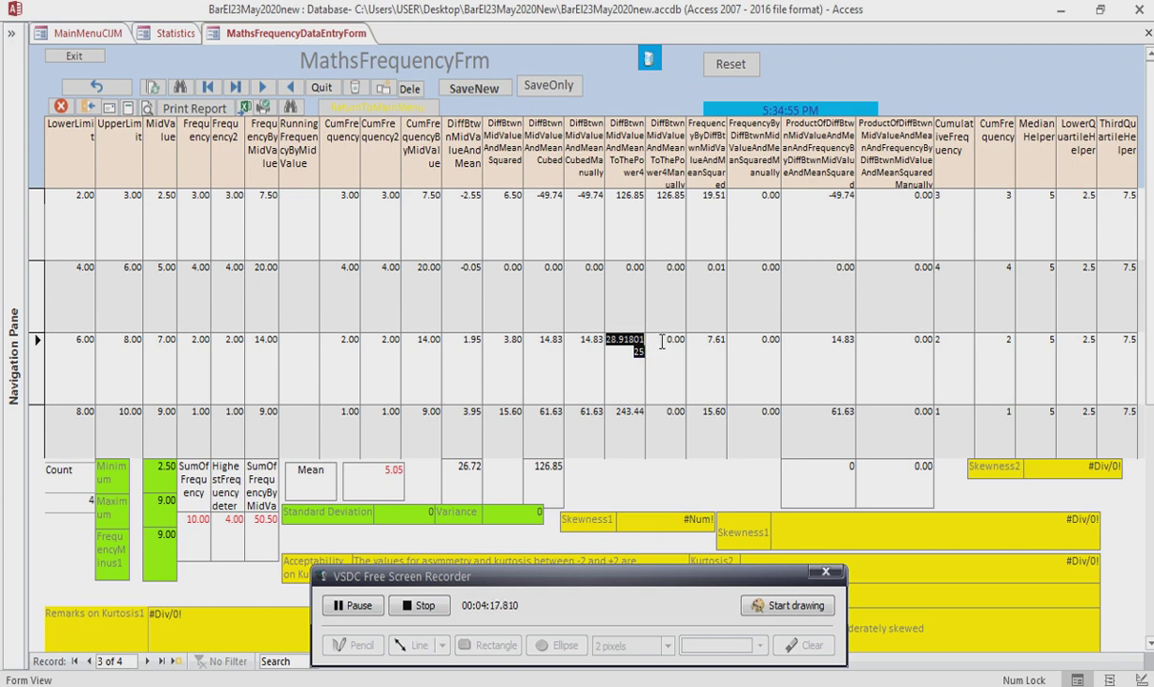
{"action": "key", "text": "Tab"}
{"action": "key", "text": "ctrl+v"}
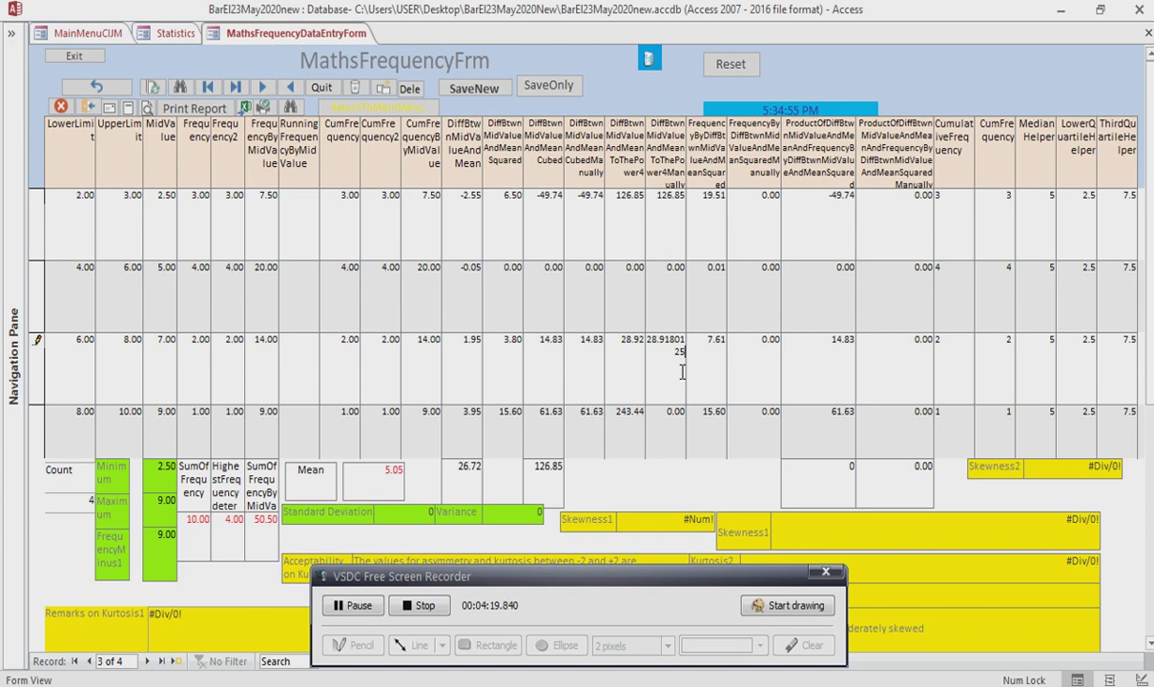
Copy the 8–10 class's full DiffBtwnMidValueAndMeanToThePower4 value, 243.43800625, into its DiffBtwnMidValueAndMeanToThePower4Manually field
{"action": "left_click", "coordinate": [611, 411]}
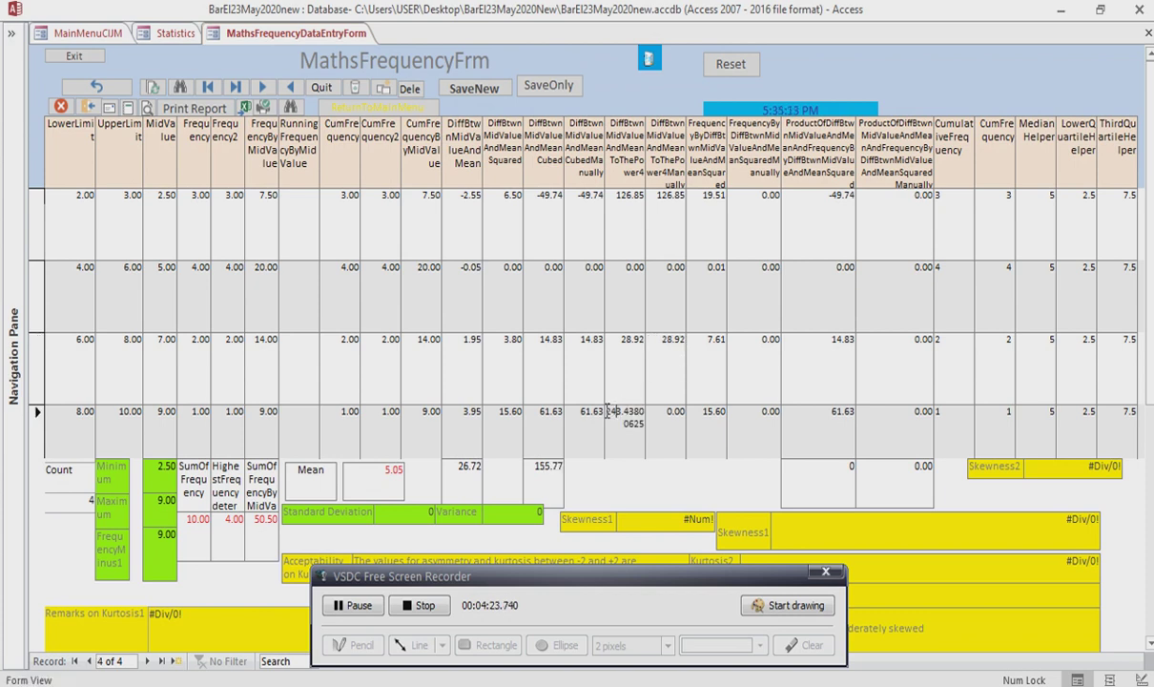
{"action": "left_click_drag", "start_coordinate": [608, 411], "coordinate": [646, 434]}
{"action": "scroll", "coordinate": [646, 441], "scroll_direction": "down", "scroll_amount": 1}
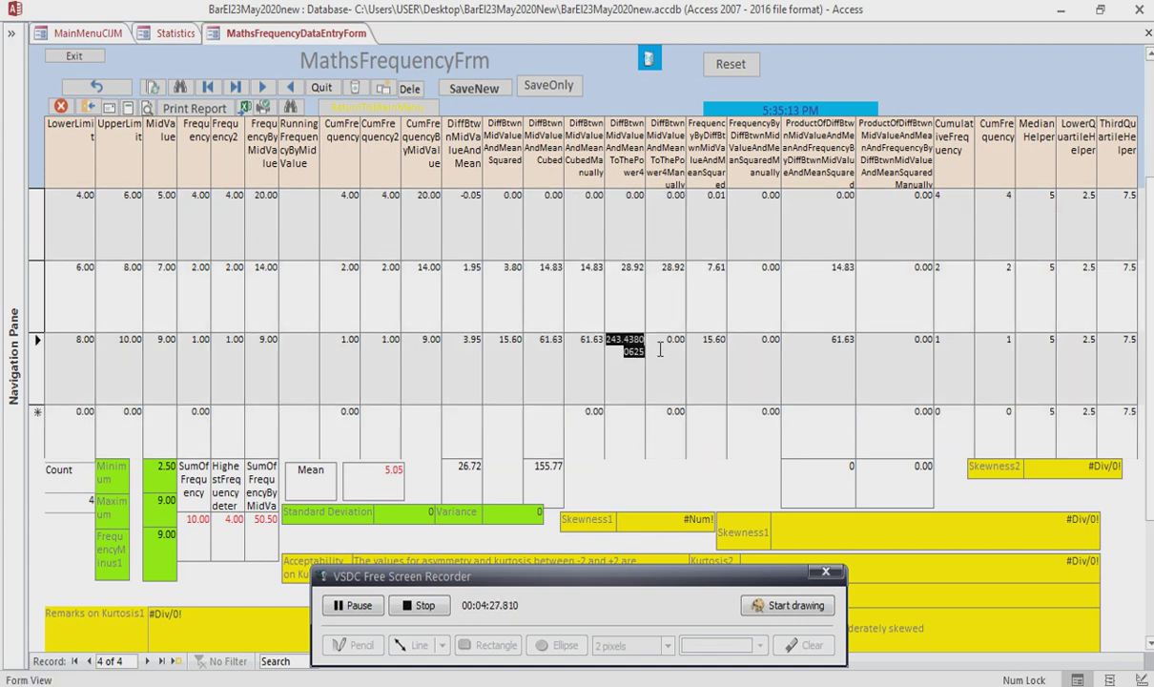
{"action": "left_click_drag", "start_coordinate": [659, 341], "coordinate": [685, 343]}
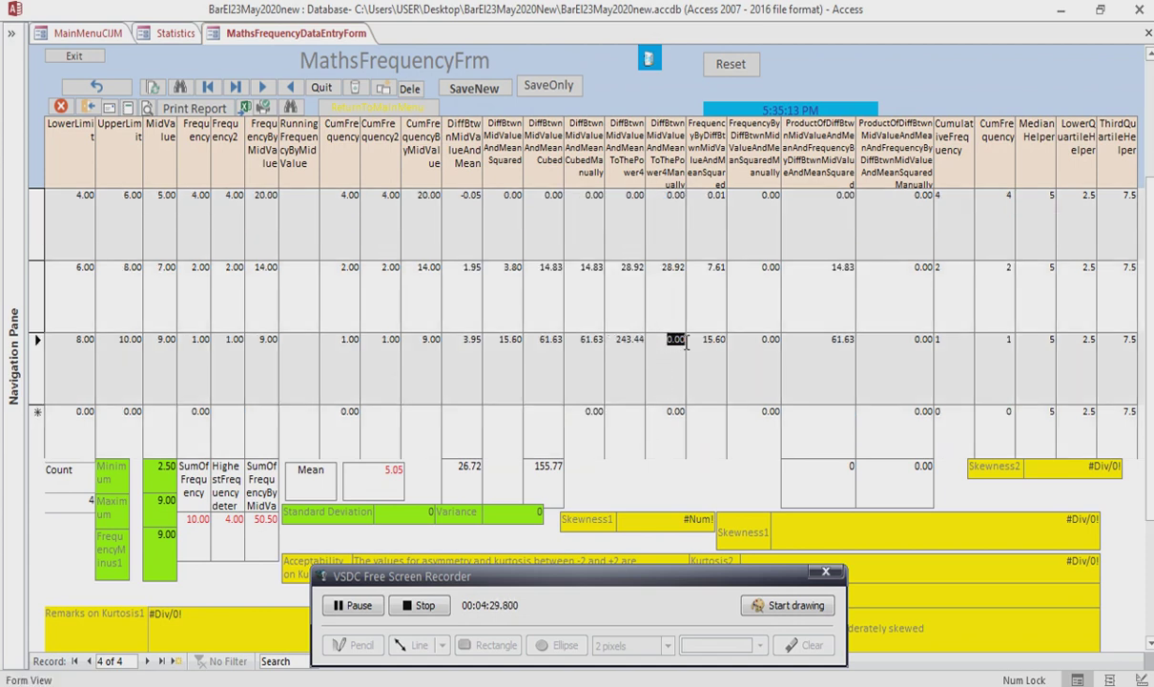
{"action": "type", "text": "243.43800625"}
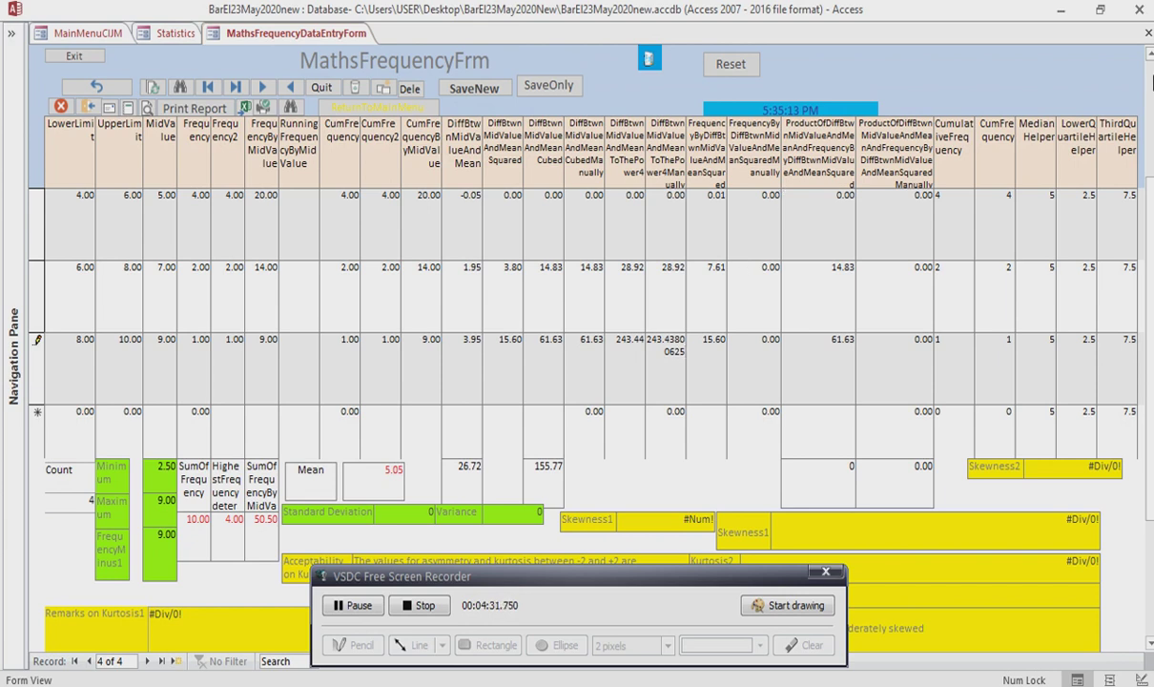
Copy the 2–3 class's full FrequencyByDiffBtwnMidValueAndMeanSquared value, 19.5075, into its FrequencyByDiffBtwnMidValueAndMeanSquaredManually field
{"action": "scroll", "coordinate": [1151, 83], "scroll_direction": "up", "scroll_amount": 1}
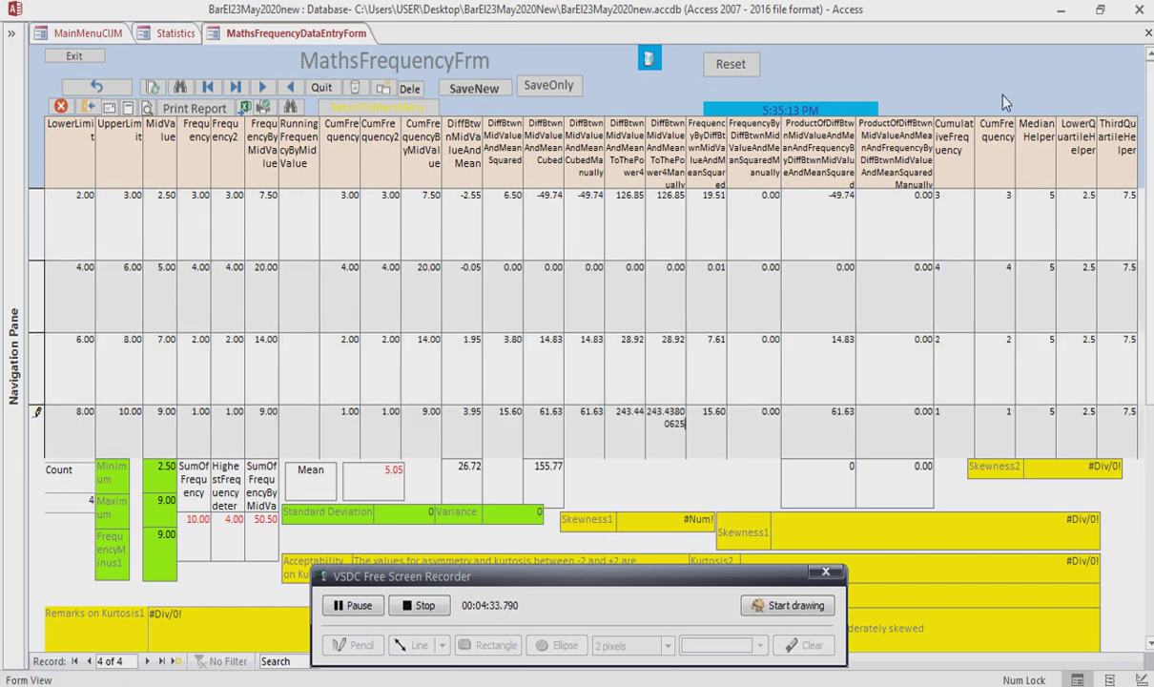
{"action": "left_click", "coordinate": [698, 195]}
{"action": "double_click", "coordinate": [698, 194]}
{"action": "key", "text": "ctrl+c"}
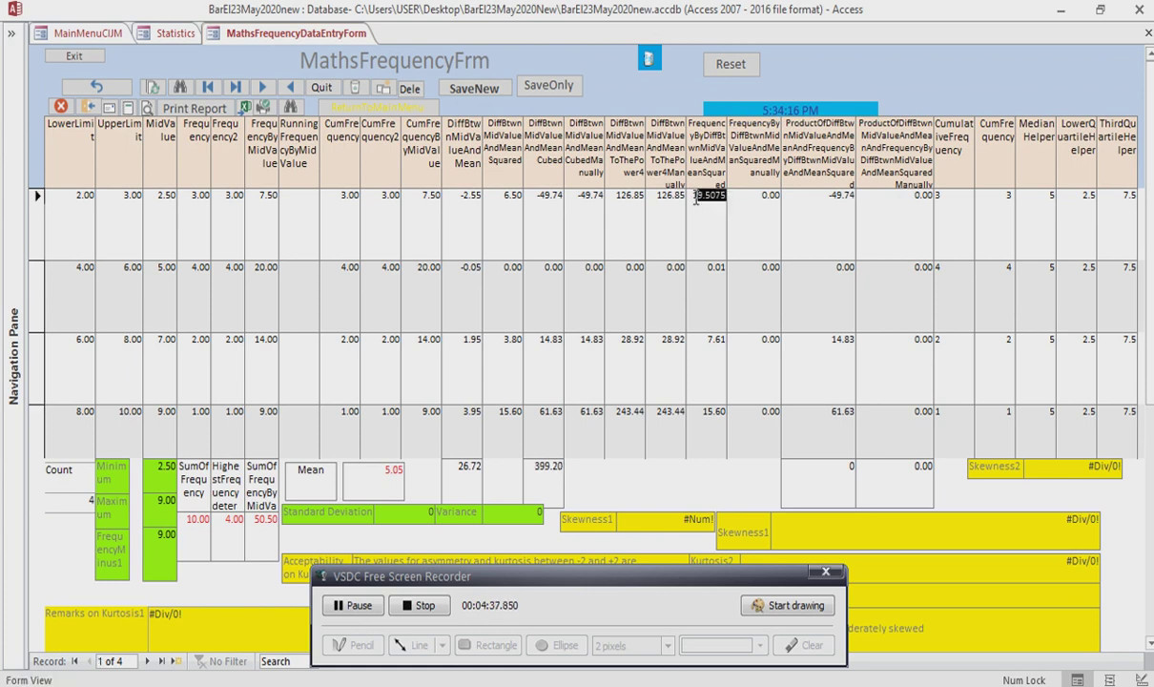
{"action": "double_click", "coordinate": [757, 190]}
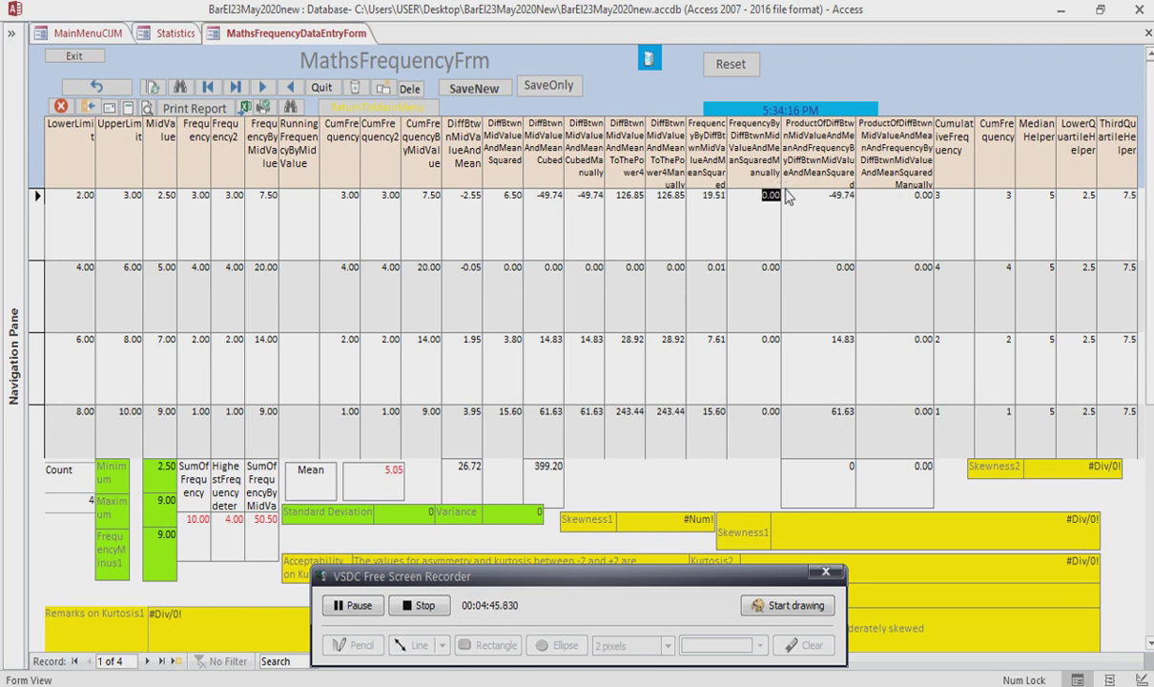
{"action": "key", "text": "ctrl+v"}
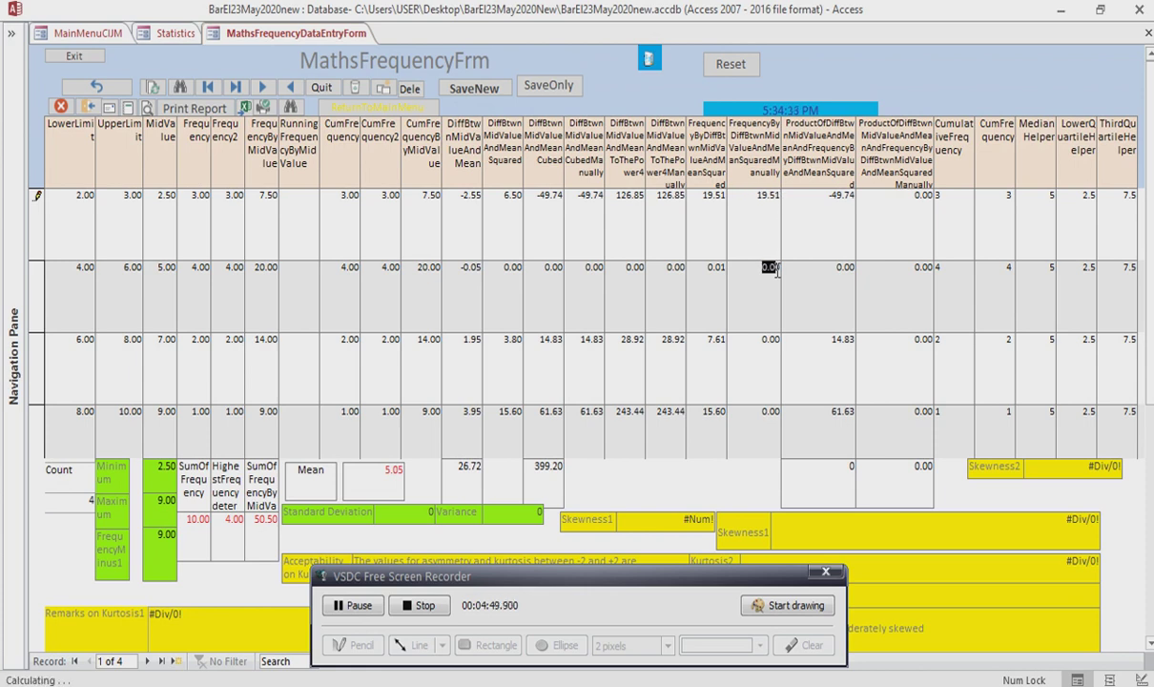
{"action": "double_click", "coordinate": [776, 268]}
{"action": "key", "text": "ctrl+v"}
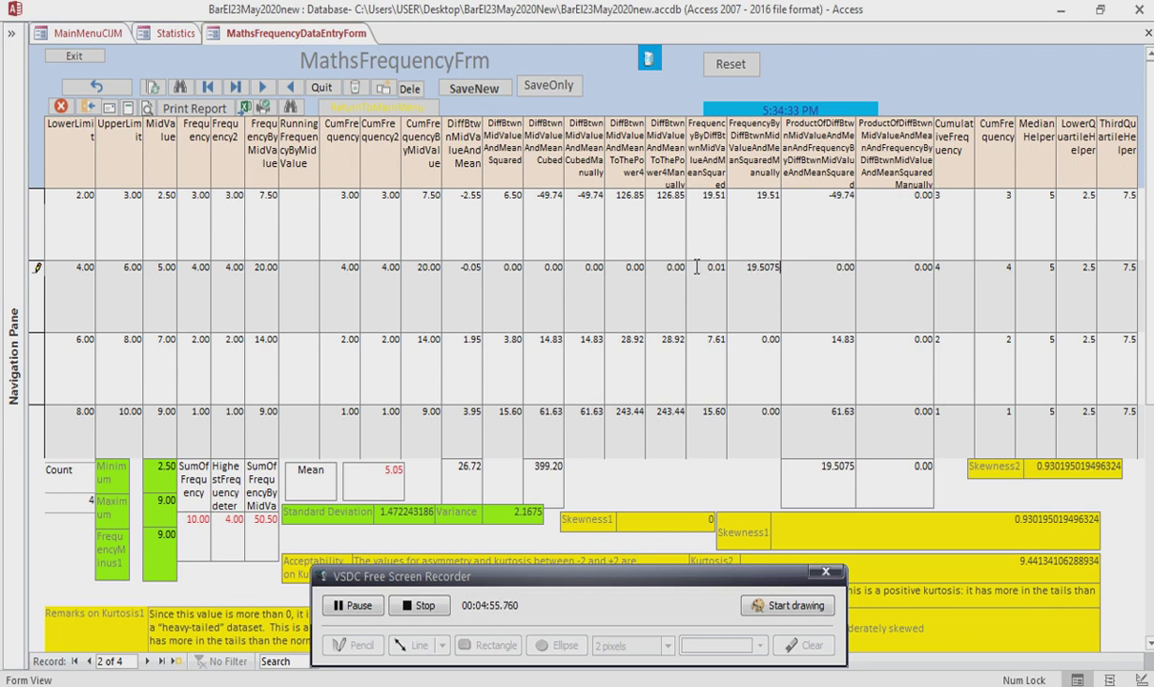
{"action": "left_click", "coordinate": [746, 207]}
{"action": "left_click", "coordinate": [710, 201]}
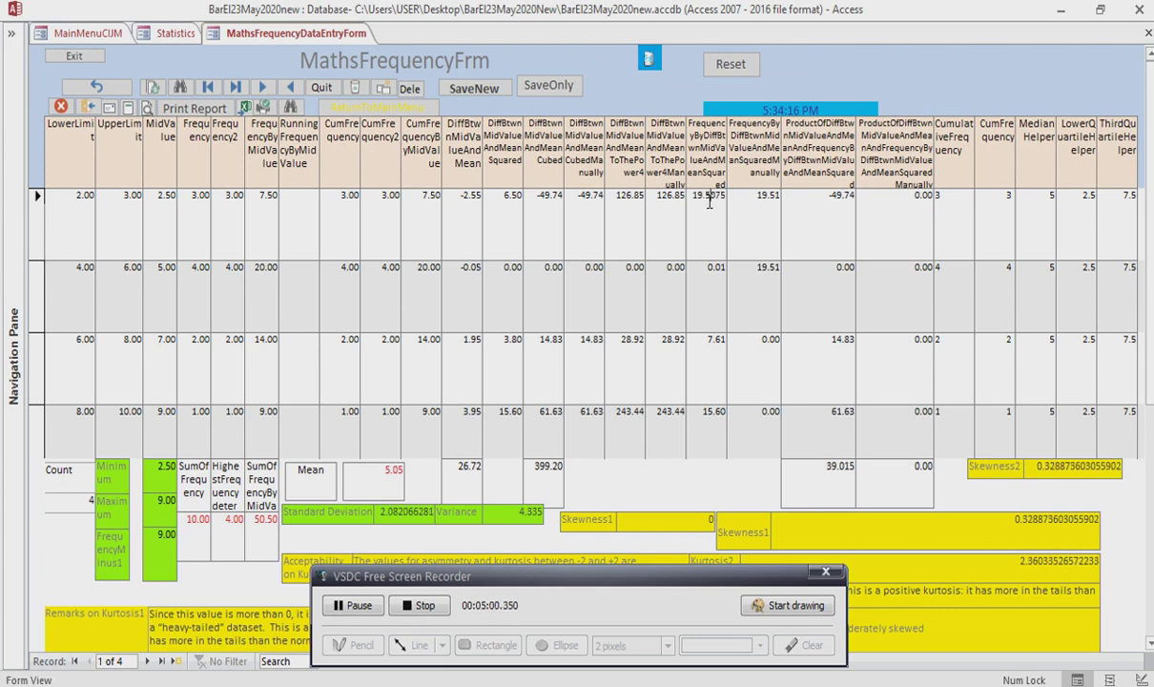
Replace the 4–6 class's FrequencyByDiffBtwnMidValueAndMeanSquaredManually entry with that row's full FrequencyByDiffBtwnMidValueAndMeanSquared value
{"action": "left_click", "coordinate": [702, 267]}
{"action": "left_click_drag", "start_coordinate": [689, 267], "coordinate": [724, 301]}
{"action": "key", "text": "ctrl+c"}
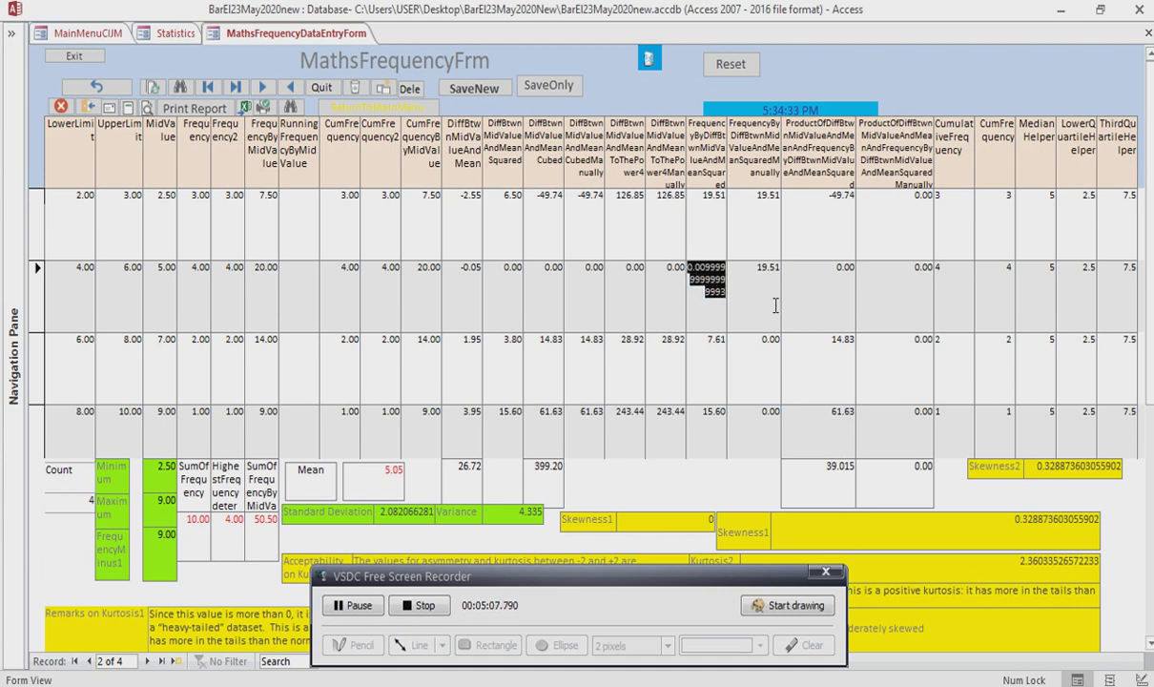
{"action": "left_click_drag", "start_coordinate": [763, 268], "coordinate": [778, 305]}
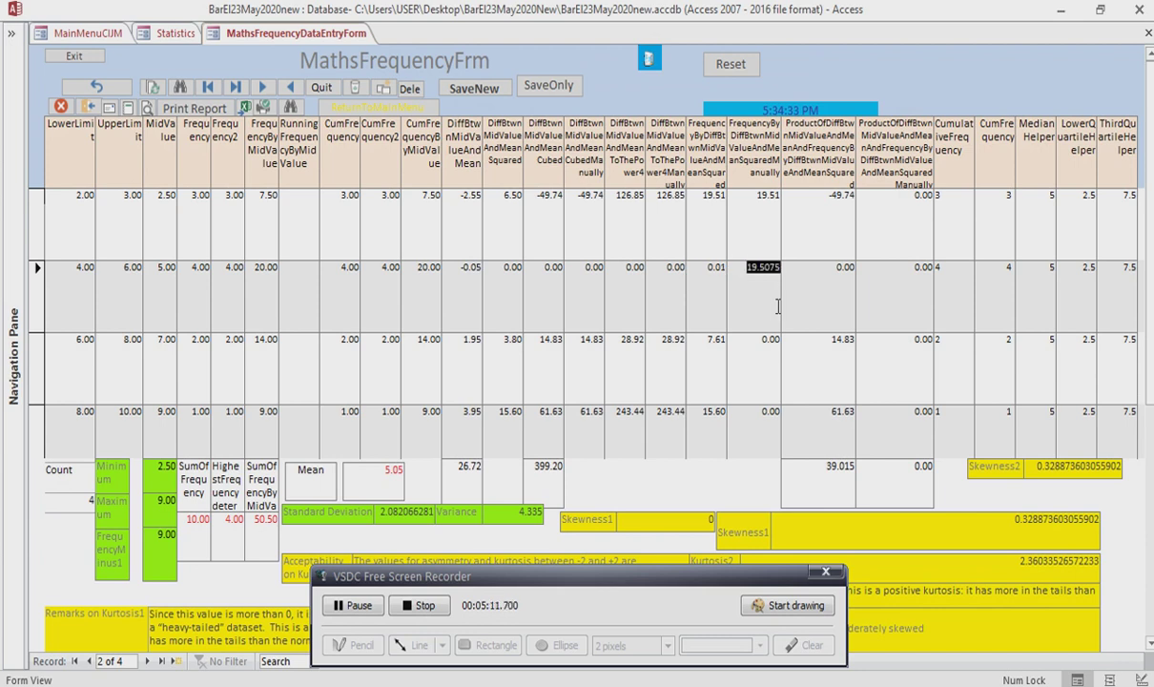
{"action": "key", "text": "ctrl+v"}
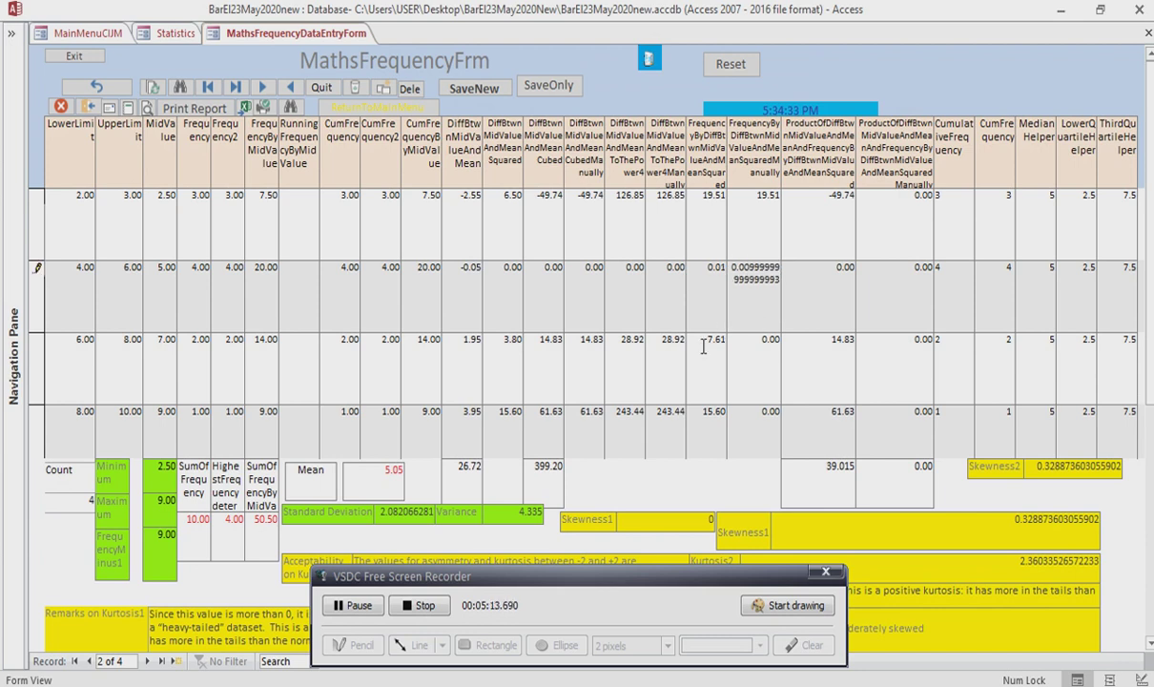
Copy the 6–8 class's full FrequencyByDiffBtwnMidValueAndMeanSquared value, 7.605, into its FrequencyByDiffBtwnMidValueAndMeanSquaredManually field
{"action": "left_click_drag", "start_coordinate": [703, 340], "coordinate": [728, 356]}
{"action": "key", "text": "ctrl+c"}
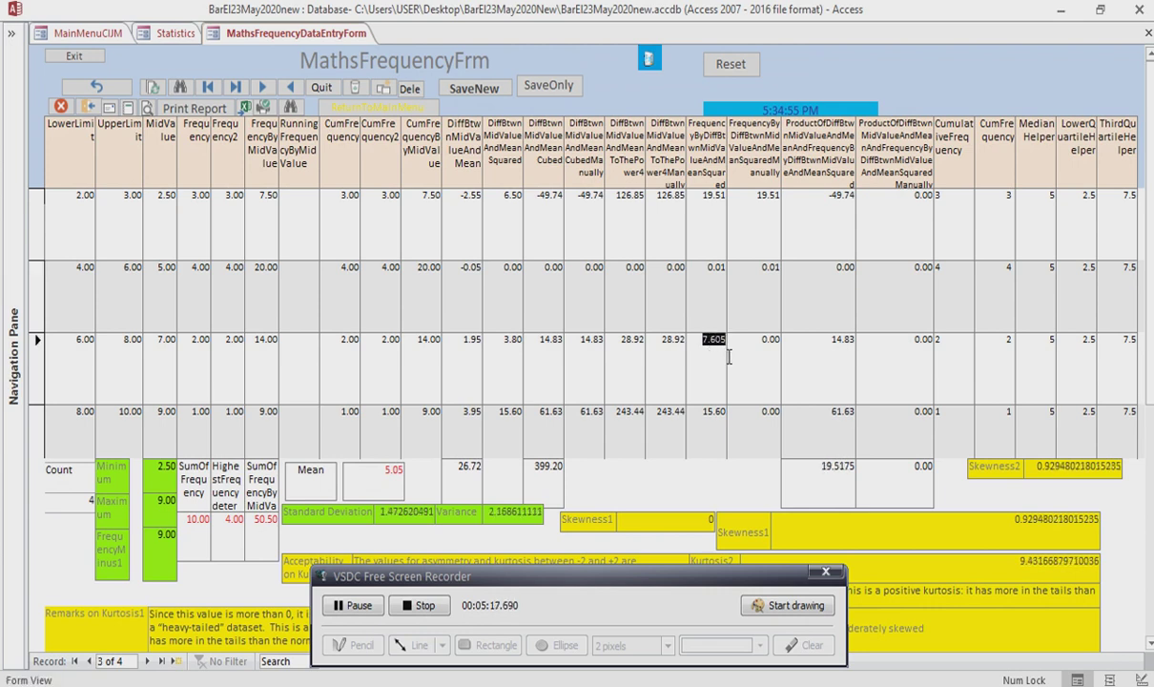
{"action": "left_click_drag", "start_coordinate": [761, 341], "coordinate": [783, 345]}
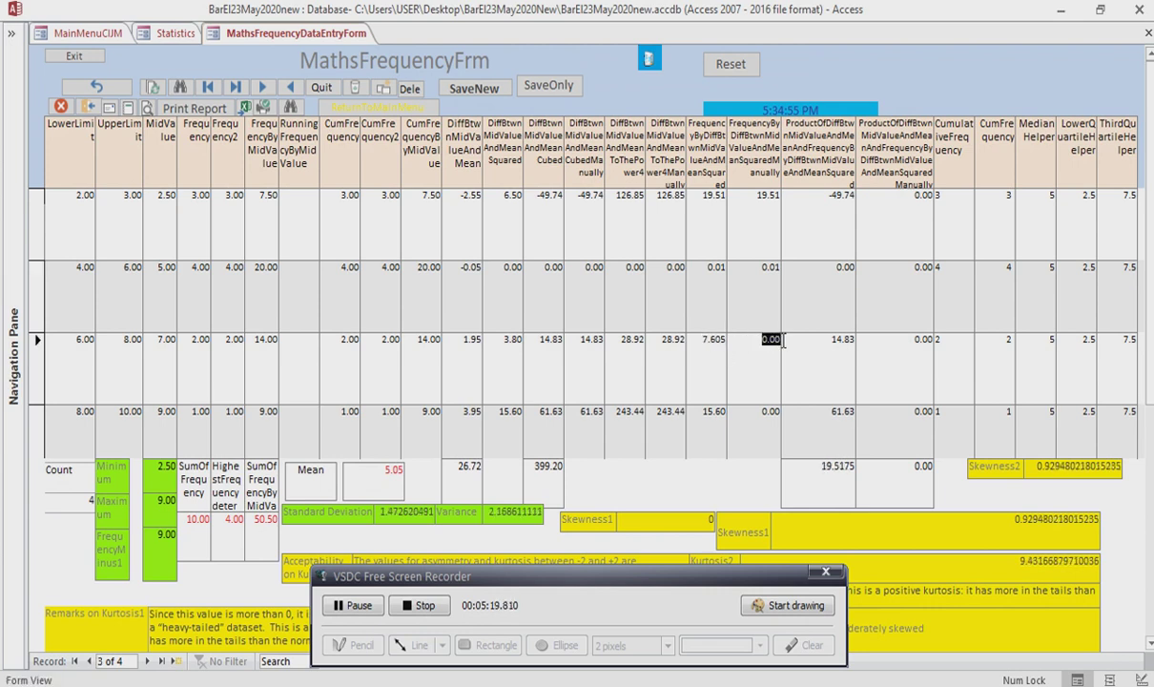
{"action": "key", "text": "ctrl+v"}
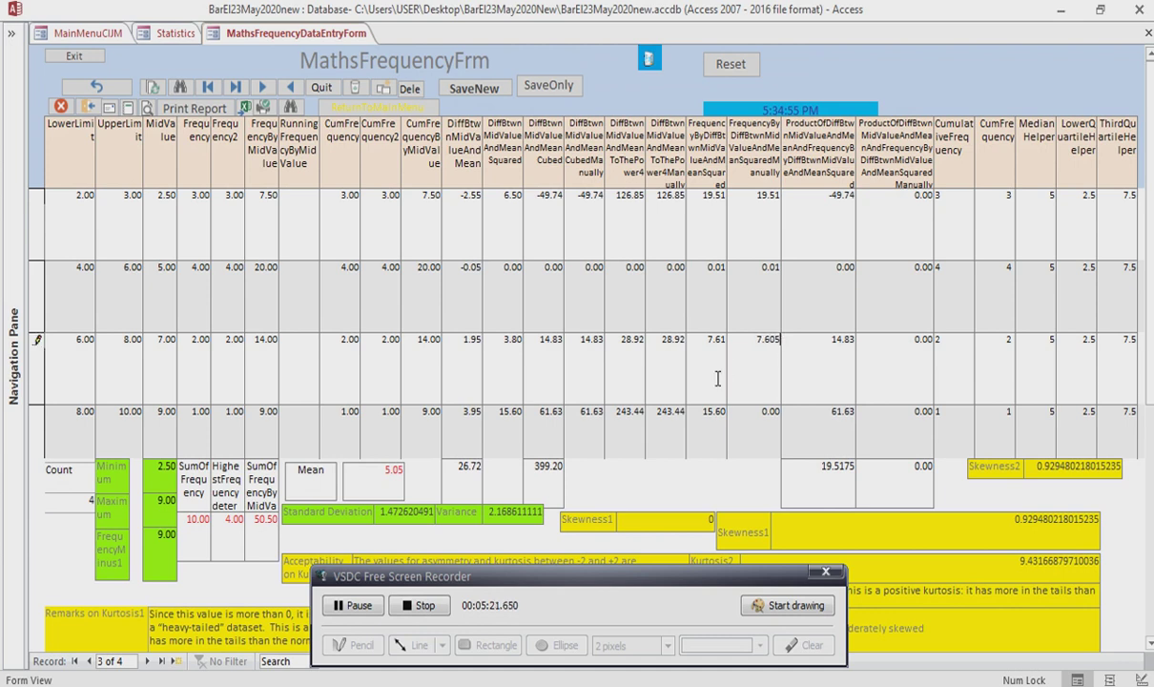
Copy the 8–10 class's full FrequencyByDiffBtwnMidValueAndMeanSquared value, 15.6025, into its FrequencyByDiffBtwnMidValueAndMeanSquaredManually field
{"action": "left_click", "coordinate": [698, 412]}
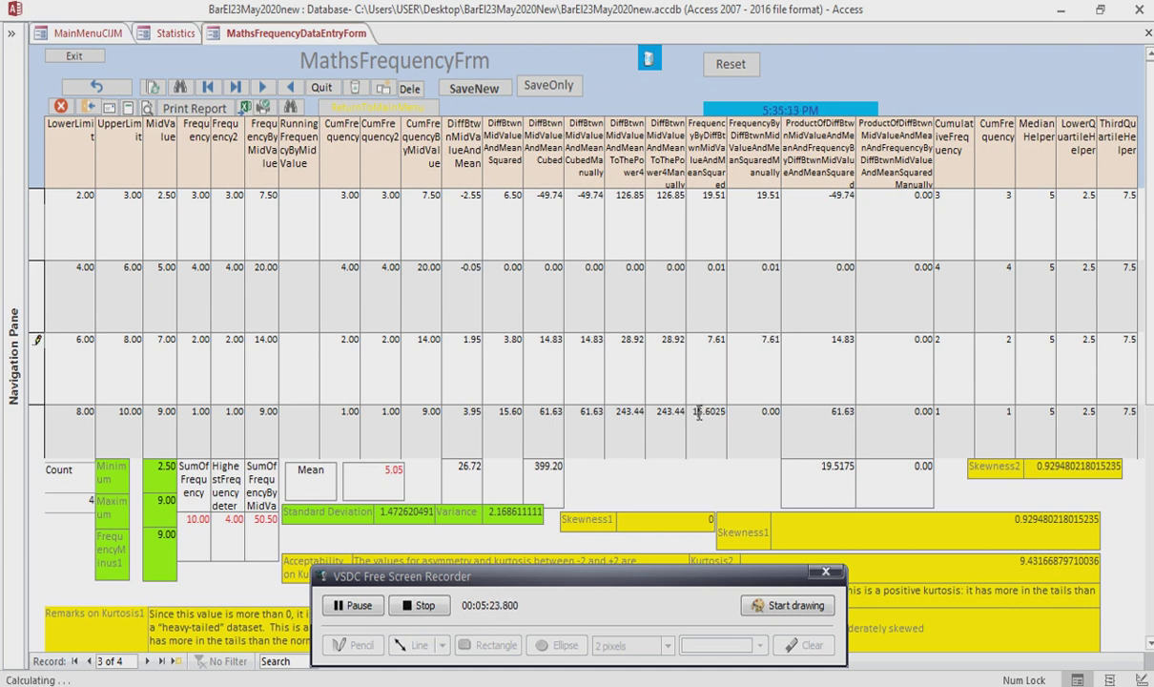
{"action": "left_click_drag", "start_coordinate": [693, 412], "coordinate": [725, 417]}
{"action": "key", "text": "ctrl+c"}
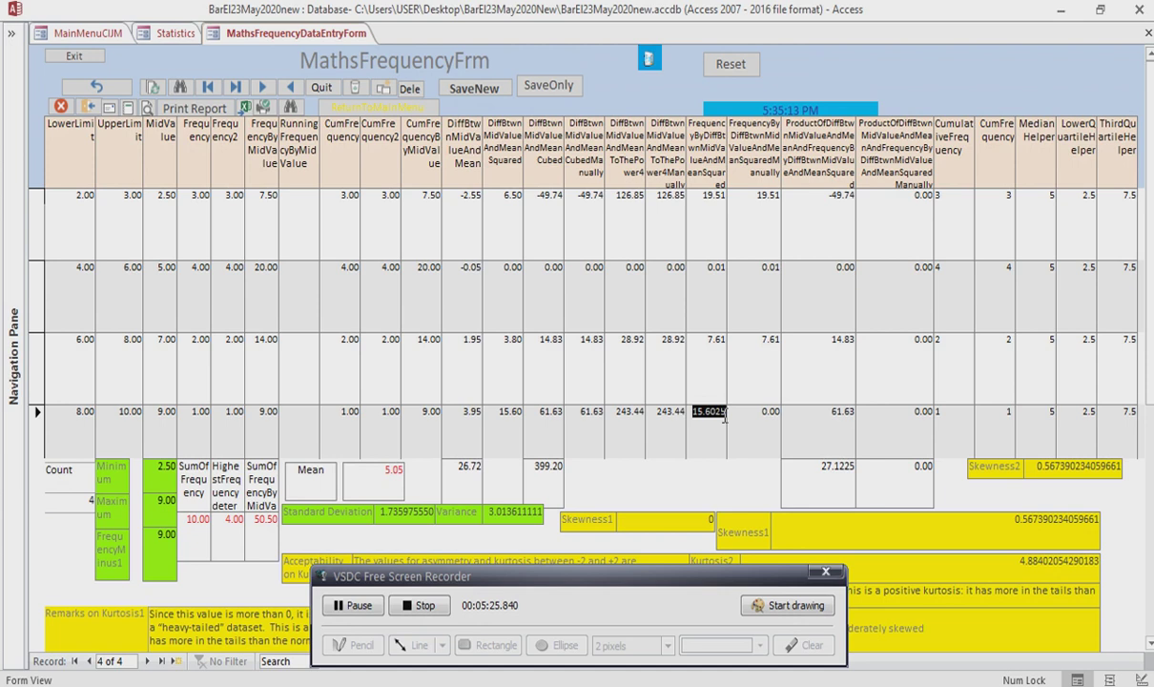
{"action": "scroll", "coordinate": [725, 420], "scroll_direction": "down", "scroll_amount": 1}
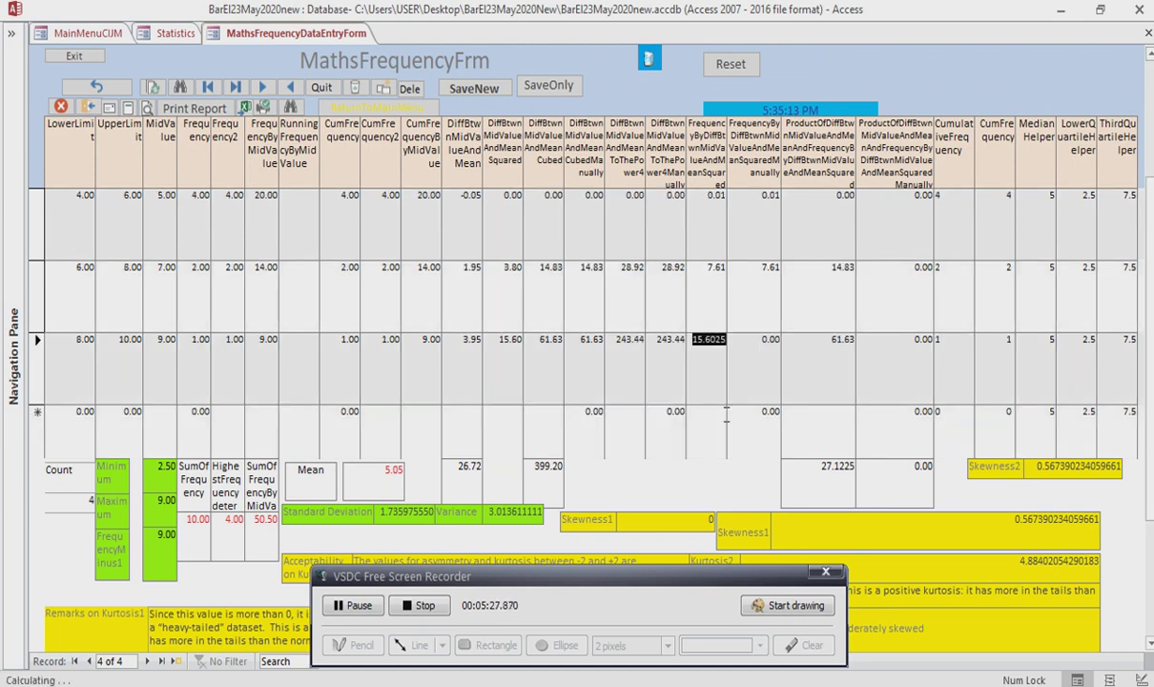
{"action": "left_click", "coordinate": [751, 340]}
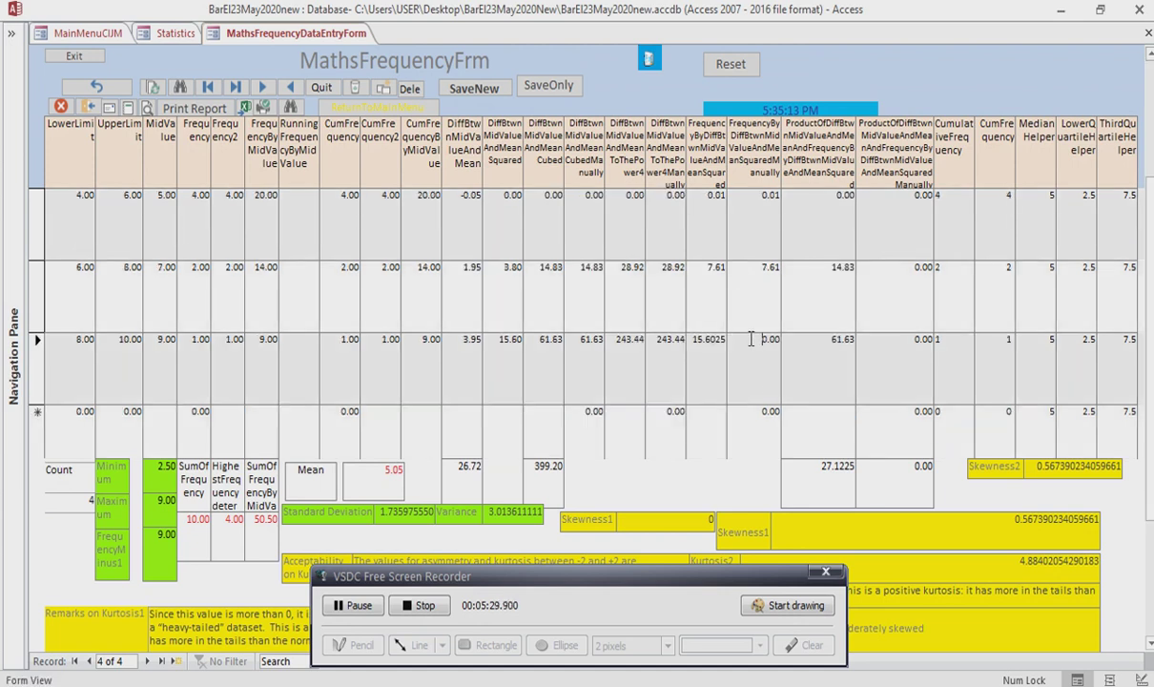
{"action": "left_click_drag", "start_coordinate": [754, 340], "coordinate": [791, 341]}
{"action": "key", "text": "ctrl+v"}
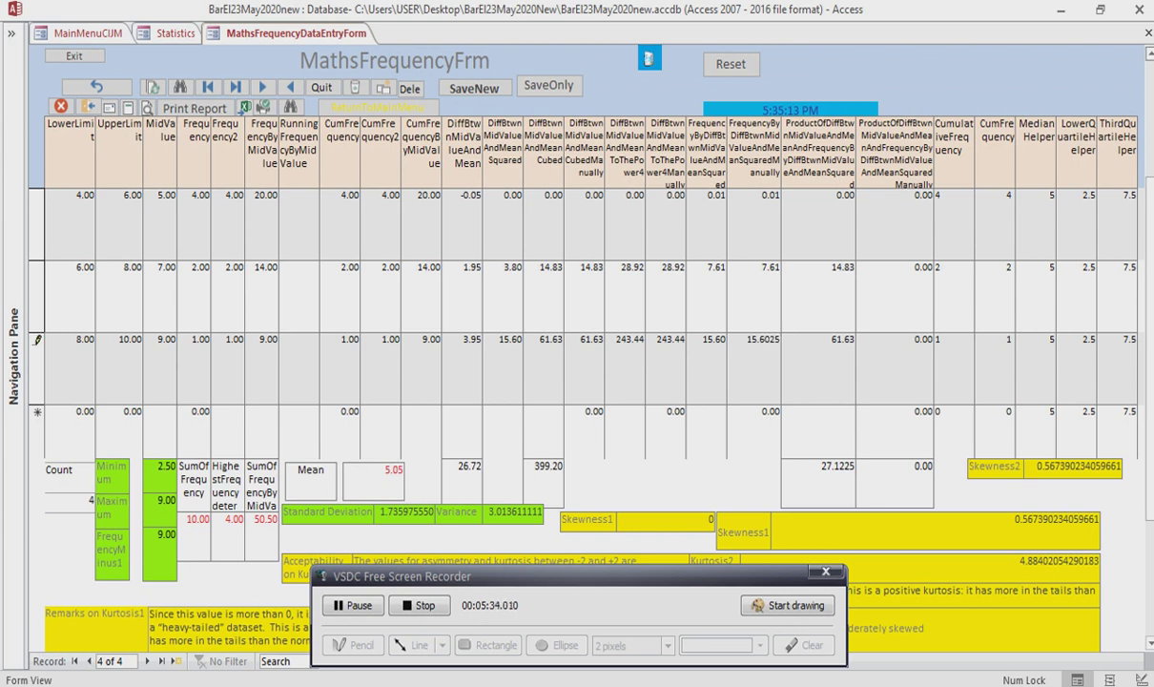
Copy the 2–3 class's full ProductOfDiffBtwnMidValueAndMeanAndFrequencyByDiffBtwnMidValueAndMeanSquared value, -49.744125, into the matching Manually field
{"action": "scroll", "coordinate": [925, 182], "scroll_direction": "up", "scroll_amount": 1}
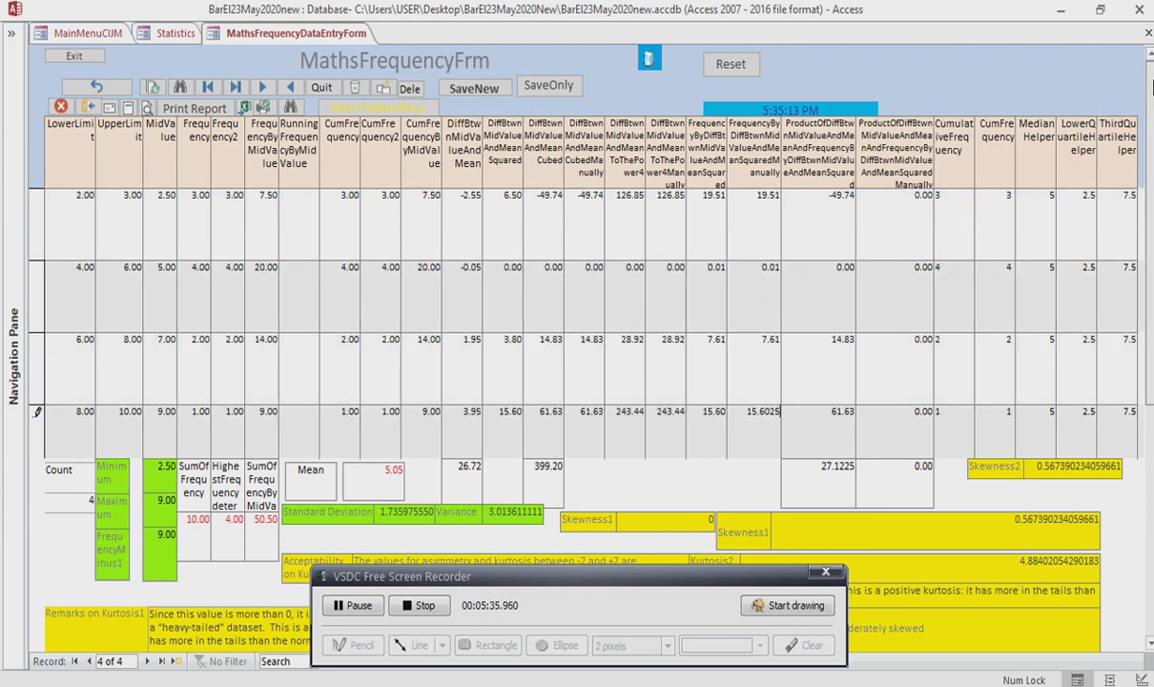
{"action": "left_click", "coordinate": [824, 196]}
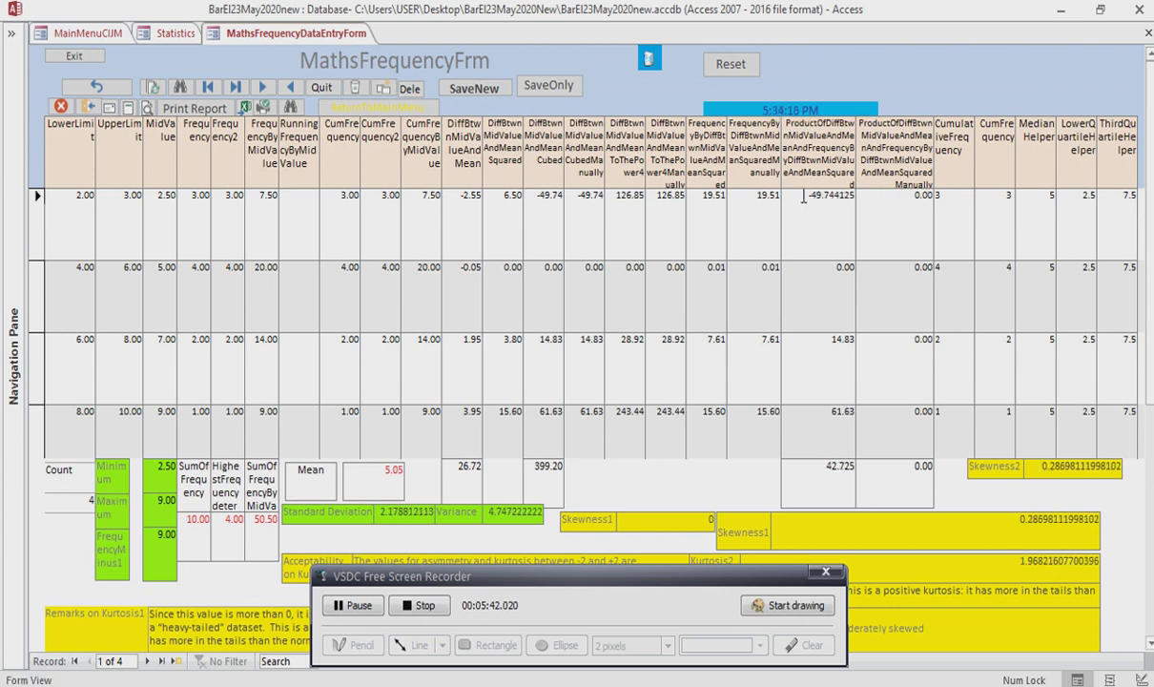
{"action": "left_click_drag", "start_coordinate": [804, 196], "coordinate": [853, 207]}
{"action": "key", "text": "ctrl+c"}
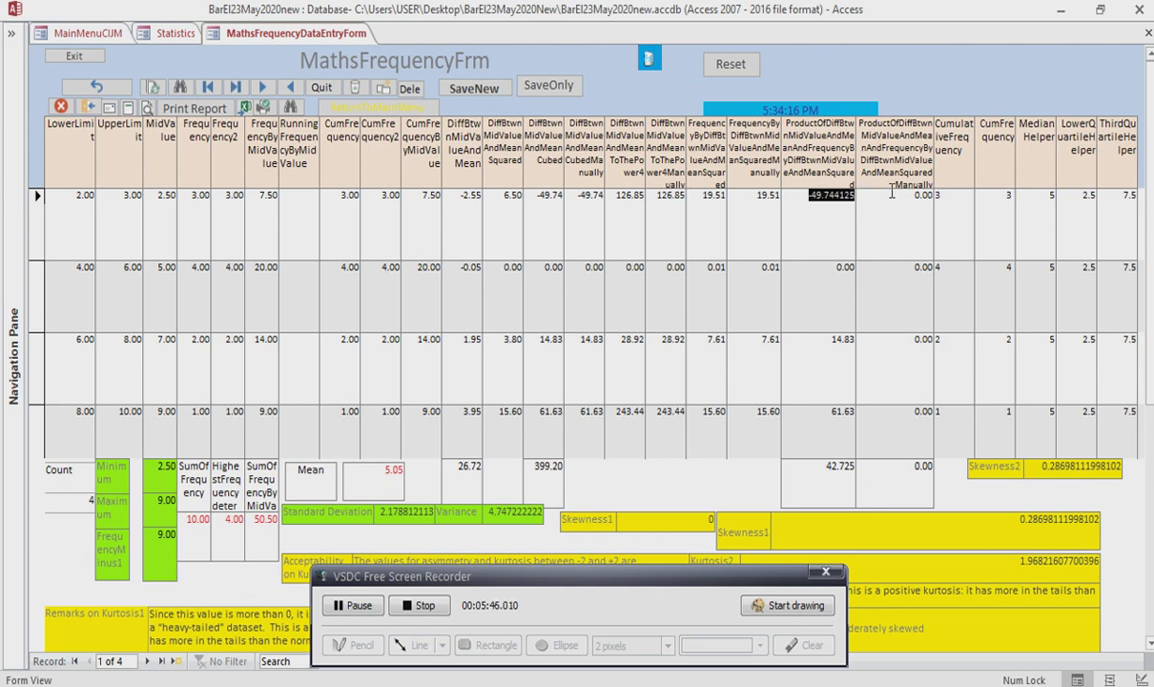
{"action": "left_click_drag", "start_coordinate": [913, 195], "coordinate": [935, 193]}
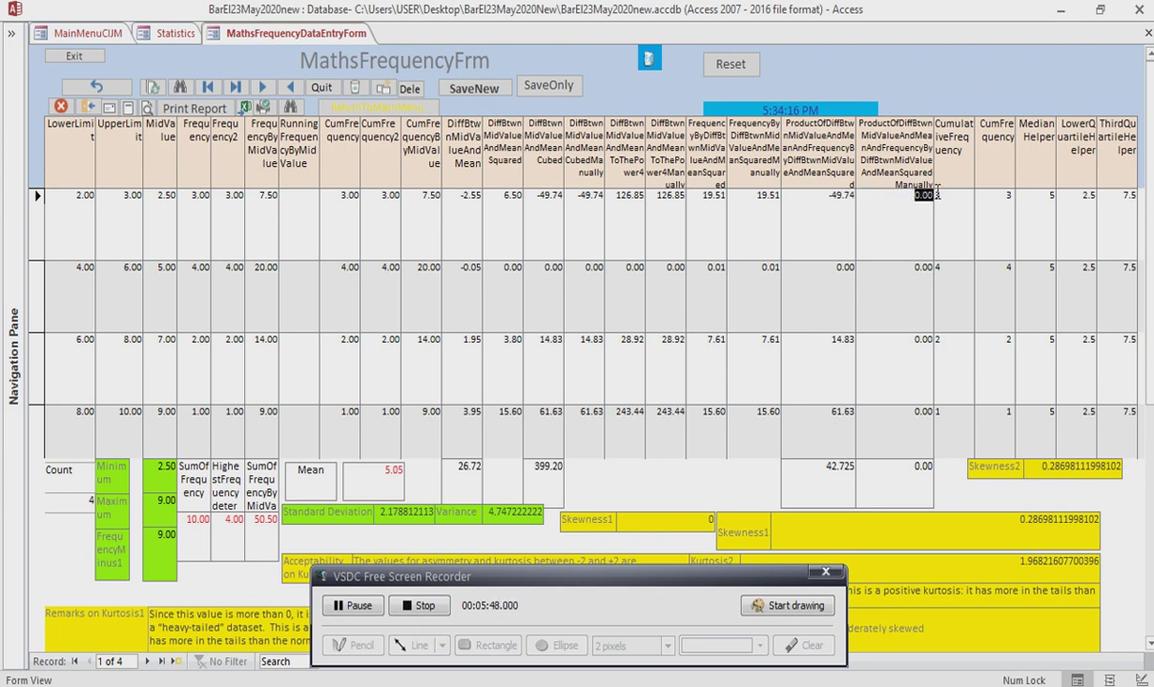
{"action": "key", "text": "ctrl+v"}
Copy the 4–6 class's full ProductOfDiffBtwnMidValueAndMeanAndFrequencyByDiffBtwnMidValueAndMeanSquared value into the matching Manually field
{"action": "left_click", "coordinate": [778, 267]}
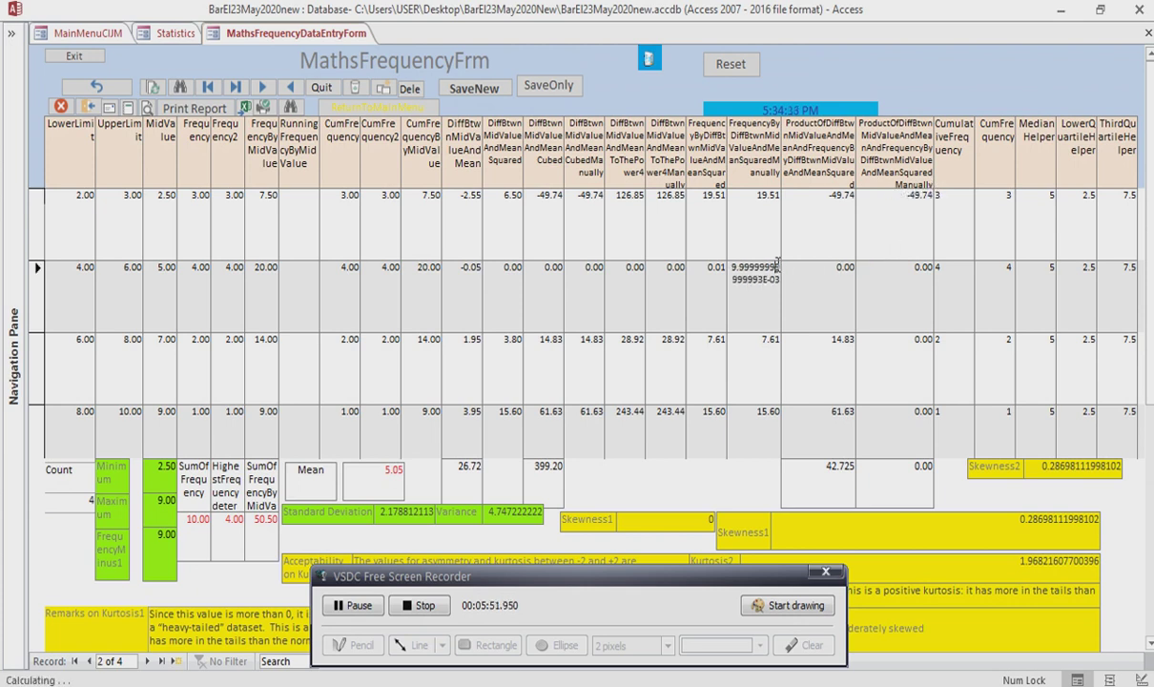
{"action": "left_click_drag", "start_coordinate": [786, 278], "coordinate": [860, 292]}
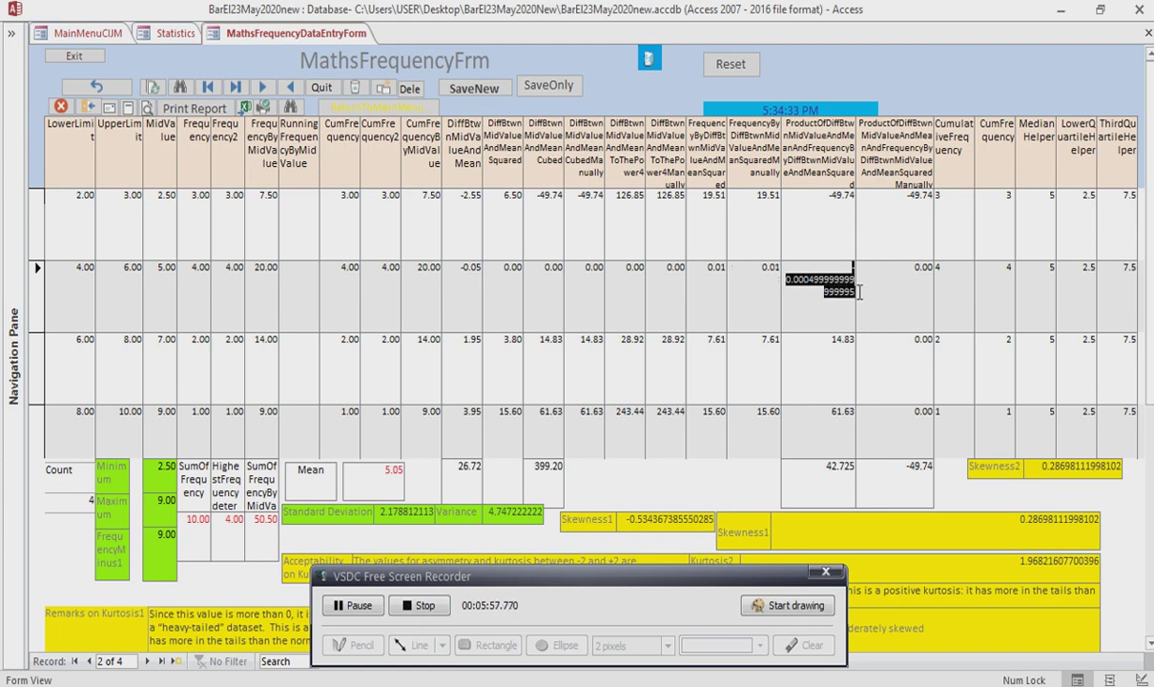
{"action": "key", "text": "Tab"}
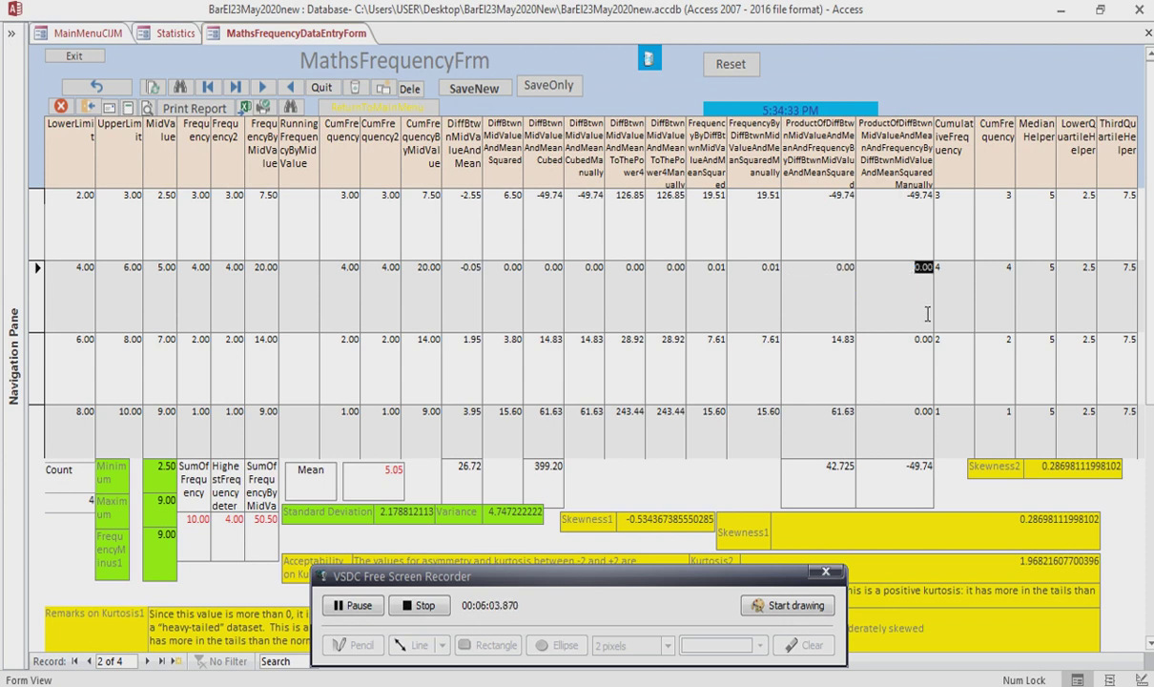
Copy the 6–8 class's ProductOfDiffBtwnMidValueAndMeanAndFrequencyByDiffBtwnMidValueAndMeanSquared value into the matching Manually field
{"action": "left_click", "coordinate": [885, 347]}
{"action": "left_click", "coordinate": [826, 341]}
{"action": "key", "text": "ctrl+c"}
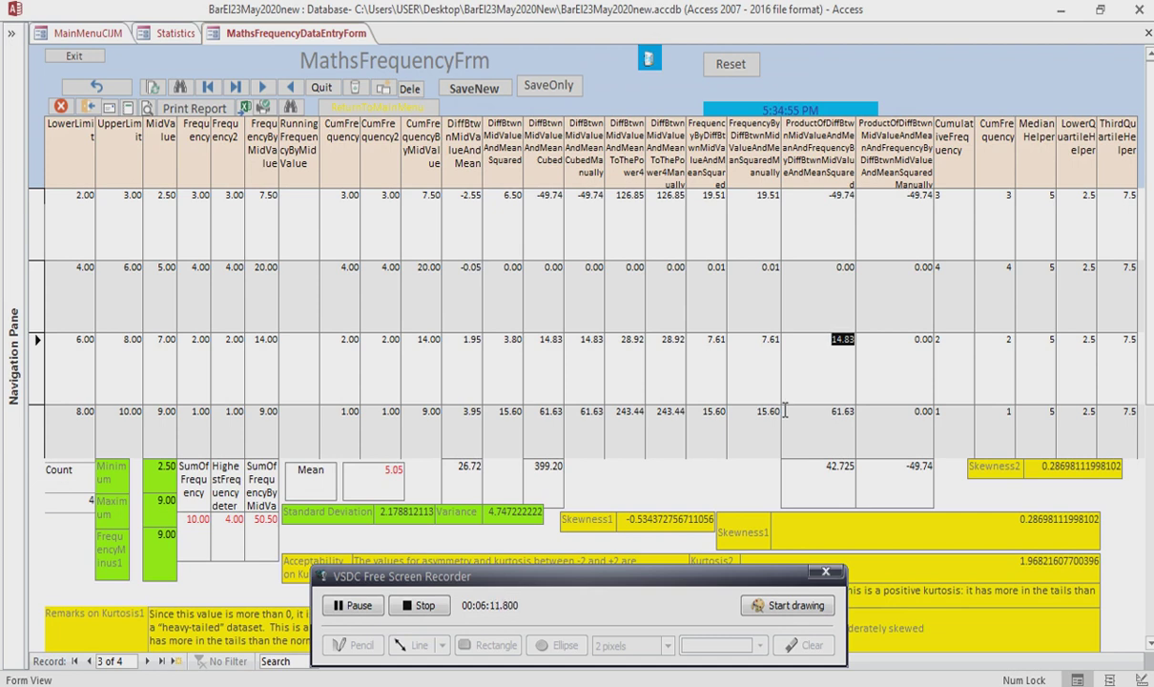
{"action": "left_click", "coordinate": [922, 343]}
{"action": "left_click_drag", "start_coordinate": [921, 345], "coordinate": [936, 346]}
{"action": "key", "text": "ctrl+v"}
Copy the 8–10 class's full ProductOfDiffBtwnMidValueAndMeanAndFrequencyByDiffBtwnMidValueAndMeanSquared value, 61.629875, into the matching Manually field and leave the field
{"action": "double_click", "coordinate": [827, 409]}
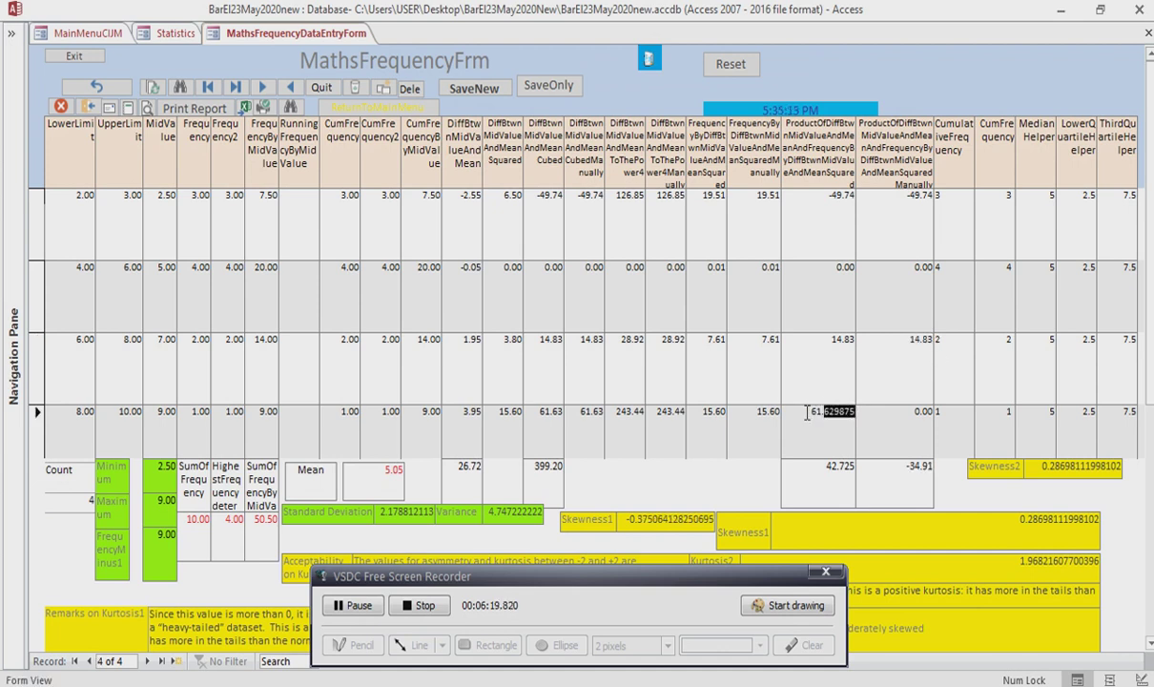
{"action": "left_click_drag", "start_coordinate": [807, 411], "coordinate": [861, 408]}
{"action": "key", "text": "ctrl+c"}
{"action": "scroll", "coordinate": [864, 409], "scroll_direction": "down", "scroll_amount": 1}
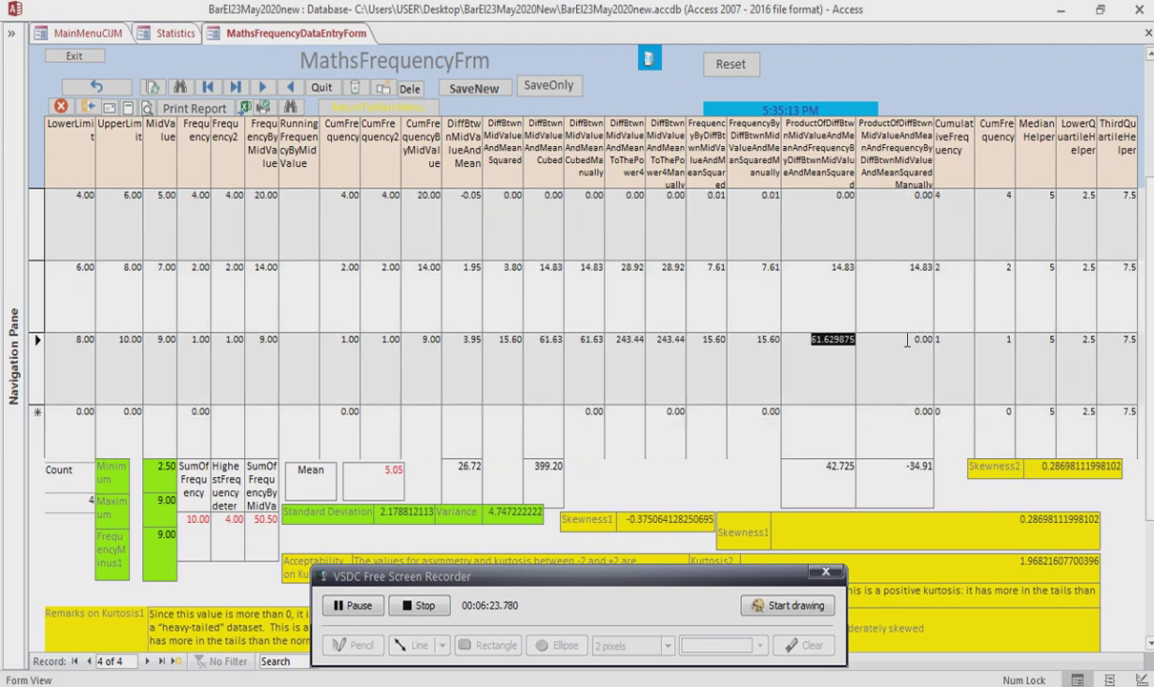
{"action": "left_click_drag", "start_coordinate": [907, 342], "coordinate": [936, 345]}
{"action": "key", "text": "ctrl+v"}
{"action": "left_click", "coordinate": [813, 391]}
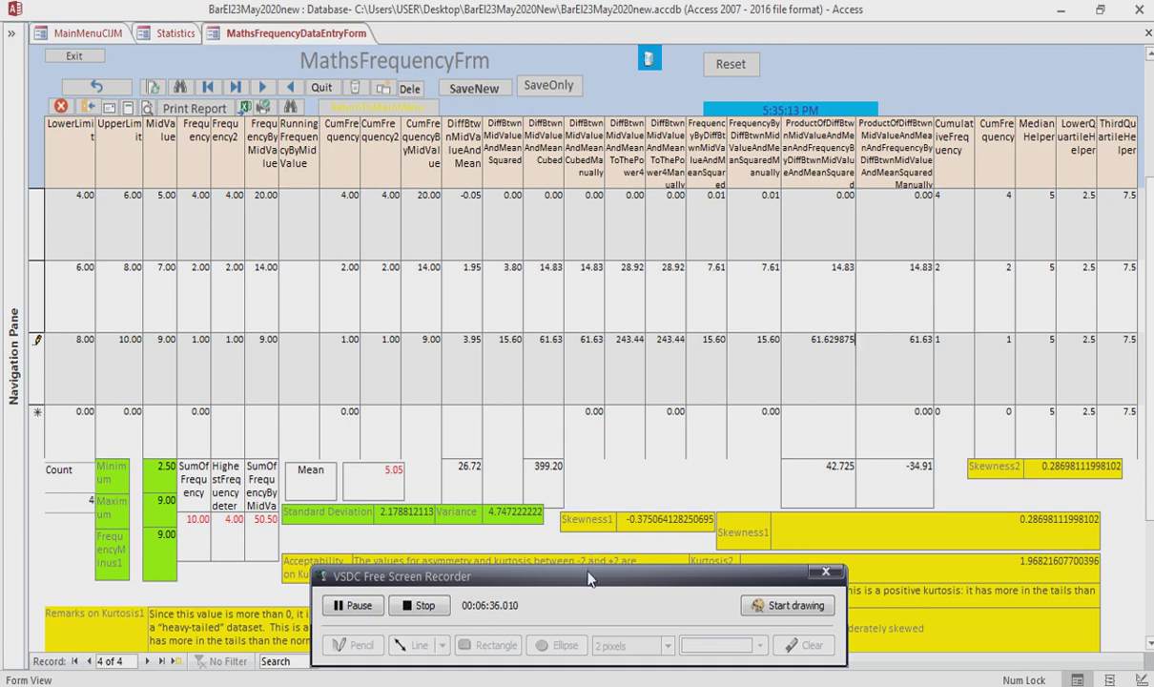
Save the completed frequency record and move to a new blank record in the frequency form
{"action": "left_click_drag", "start_coordinate": [589, 578], "coordinate": [563, 685]}
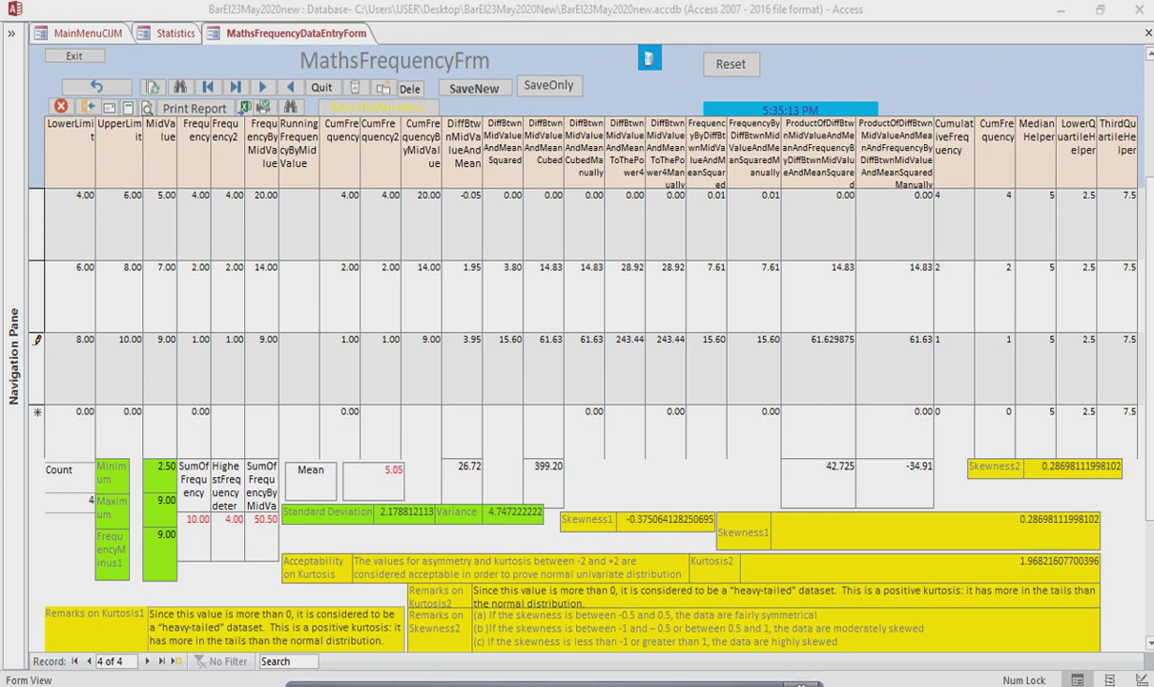
{"action": "left_click", "coordinate": [489, 91]}
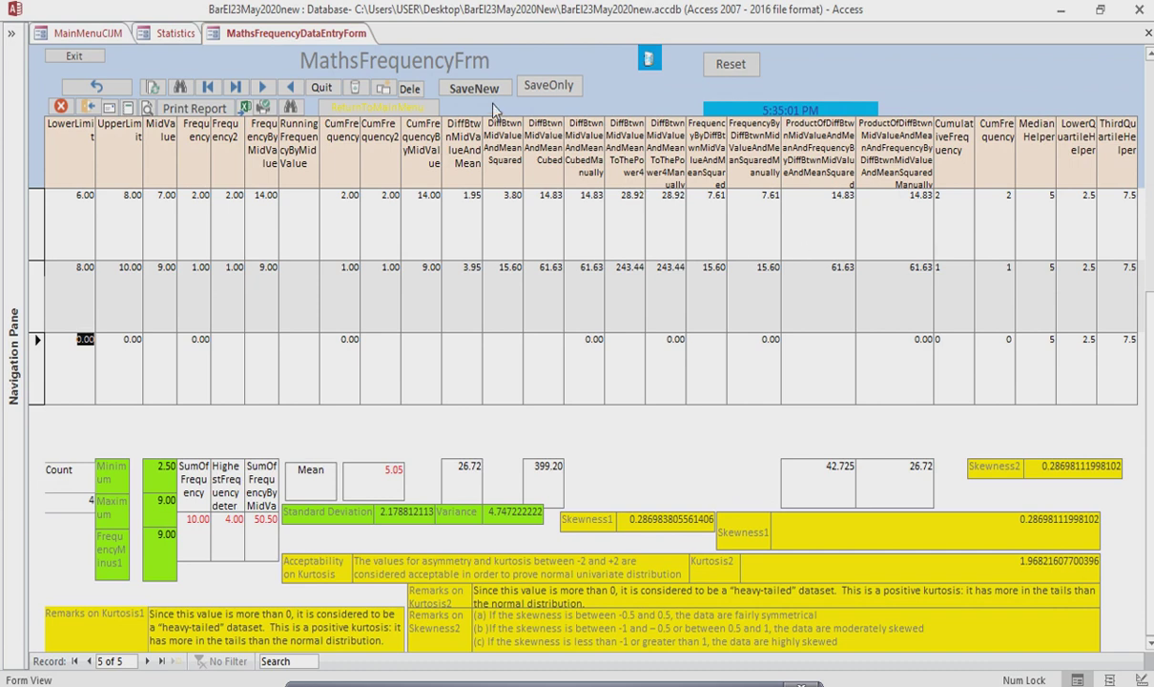
{"action": "left_click", "coordinate": [535, 88]}
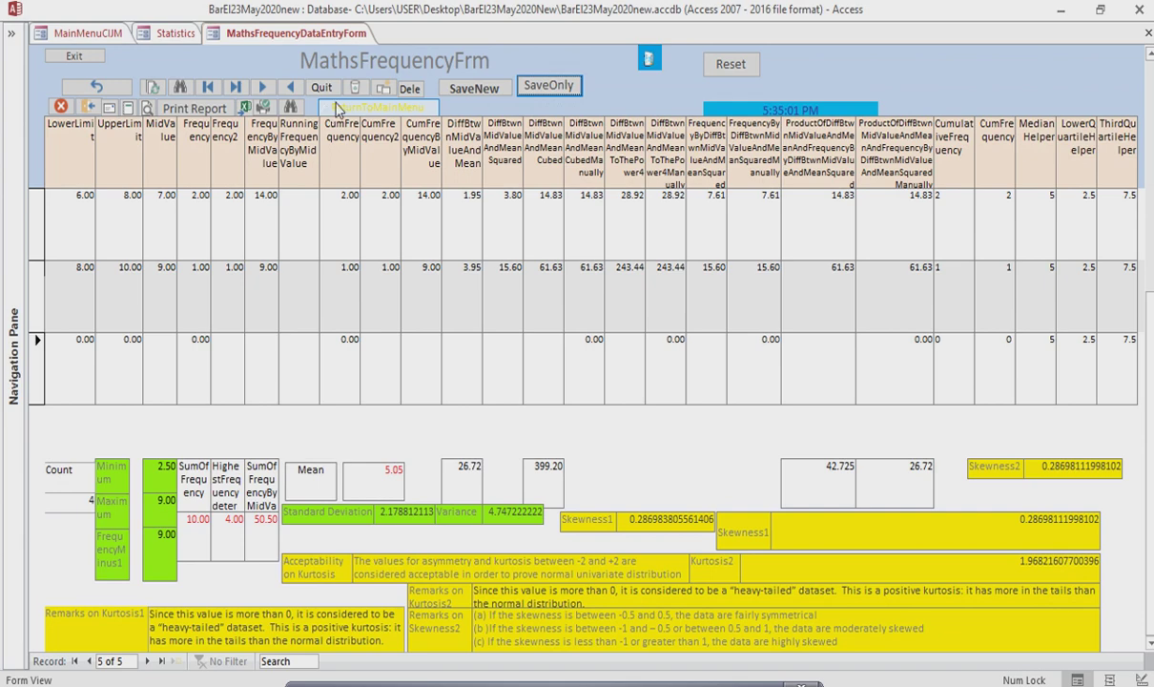
Open the MathsFrequencyTableRpt report from the Statistics form and examine its frequency table, skewness and kurtosis results, and remarks
{"action": "left_click", "coordinate": [187, 34]}
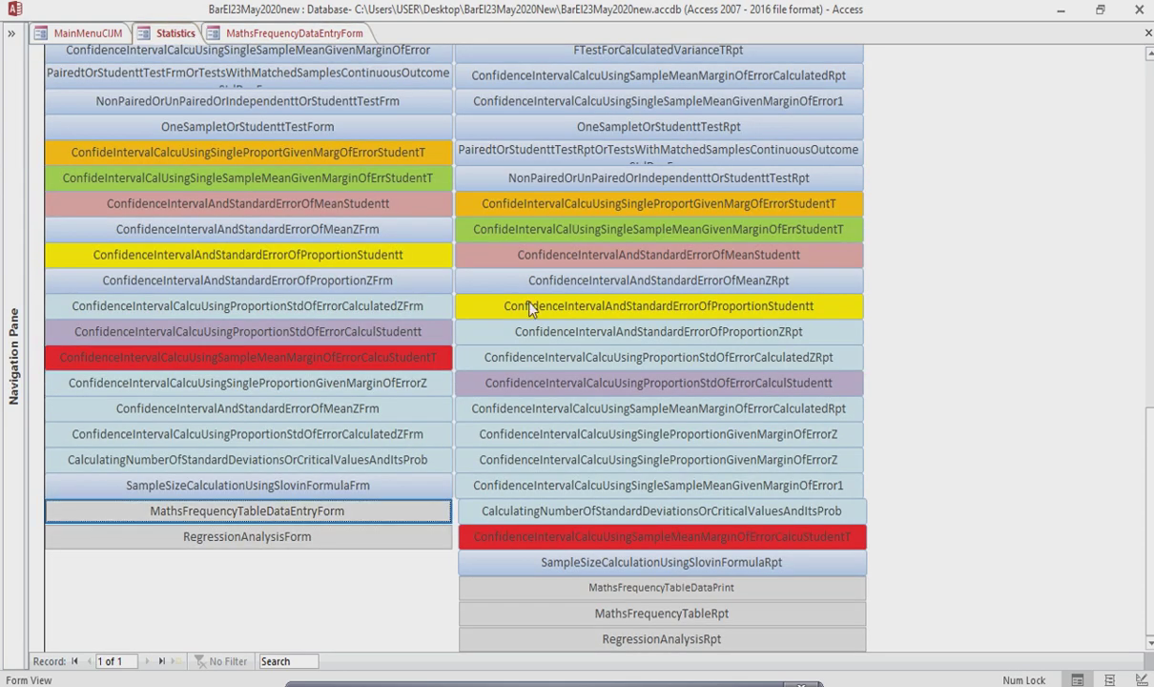
{"action": "left_click", "coordinate": [646, 615]}
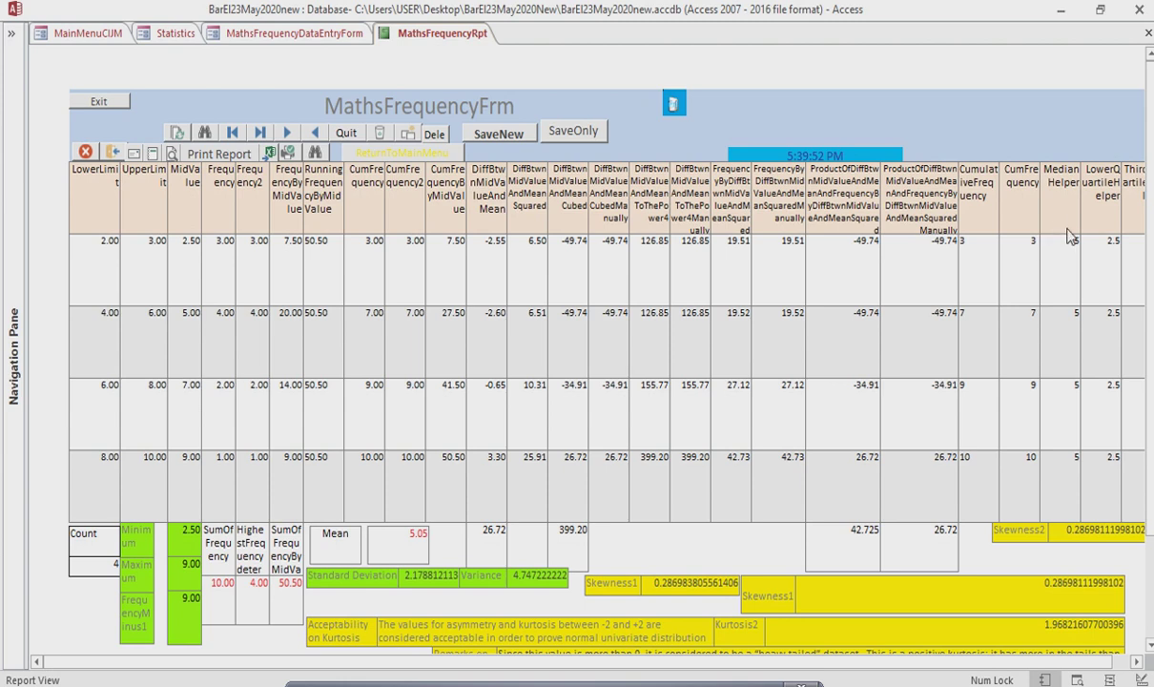
{"action": "left_click", "coordinate": [1139, 665]}
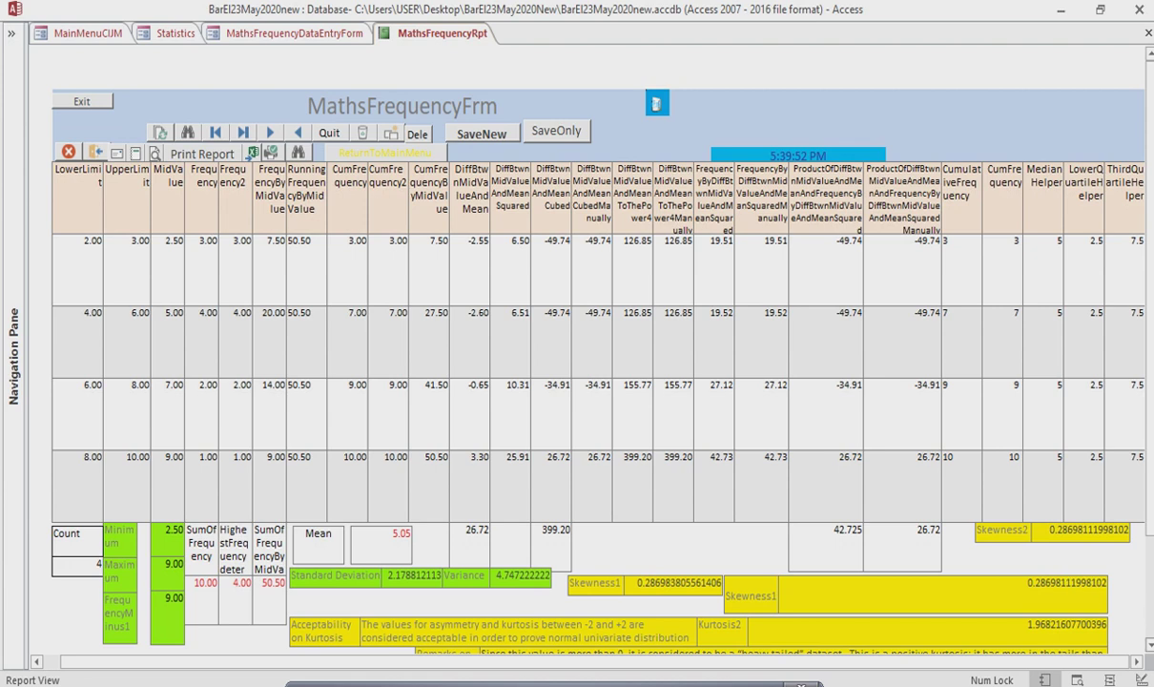
{"action": "left_click", "coordinate": [1149, 645]}
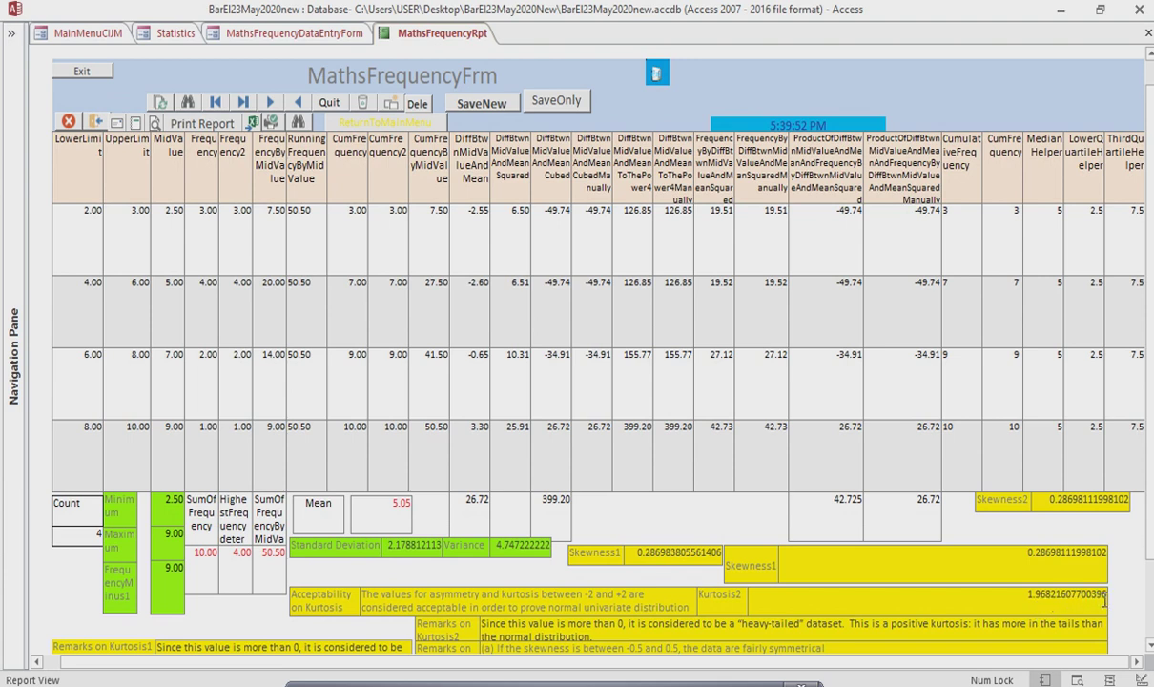
{"action": "left_click", "coordinate": [1149, 645]}
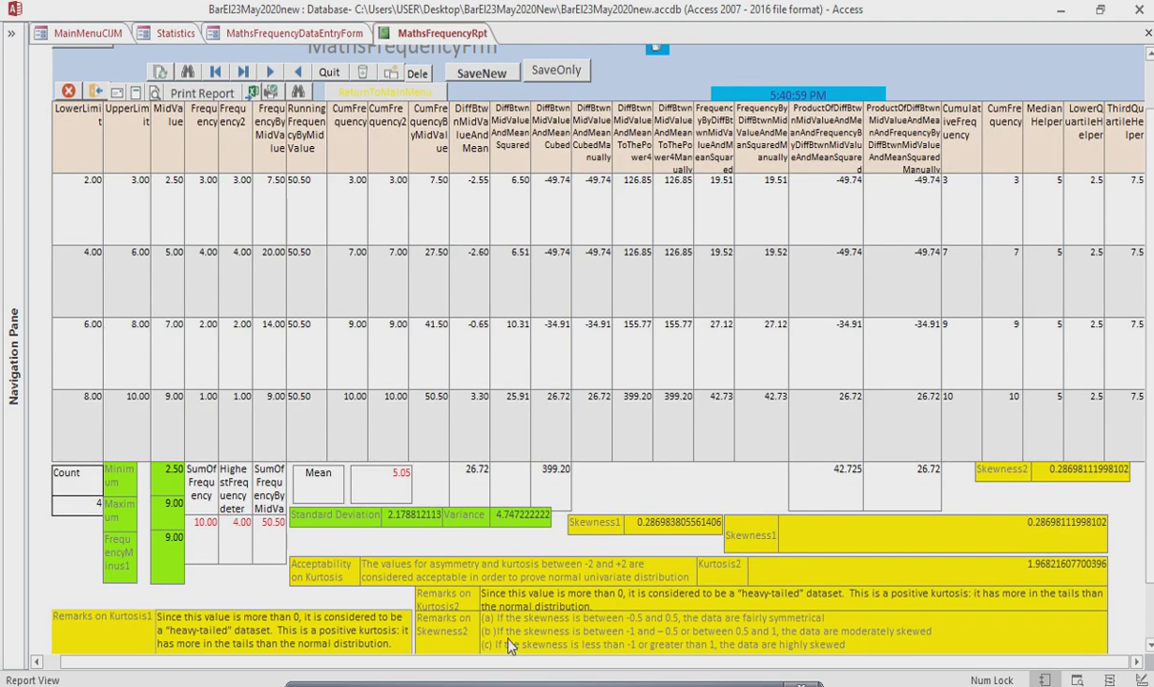